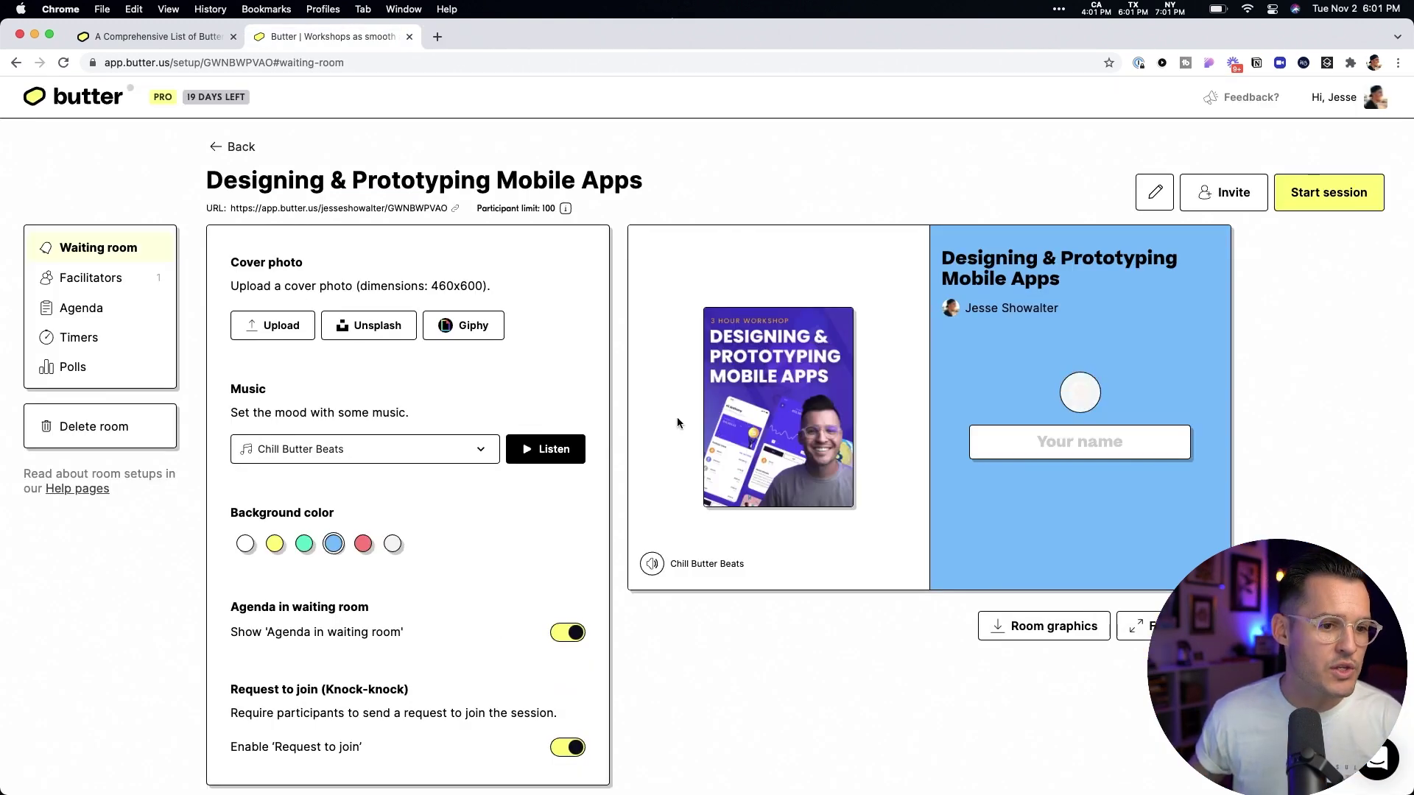
# Step: Preview a new 60-minute timer with Chill Butter Beats music, then discard the draft unsaved
pyautogui.click(92, 337)
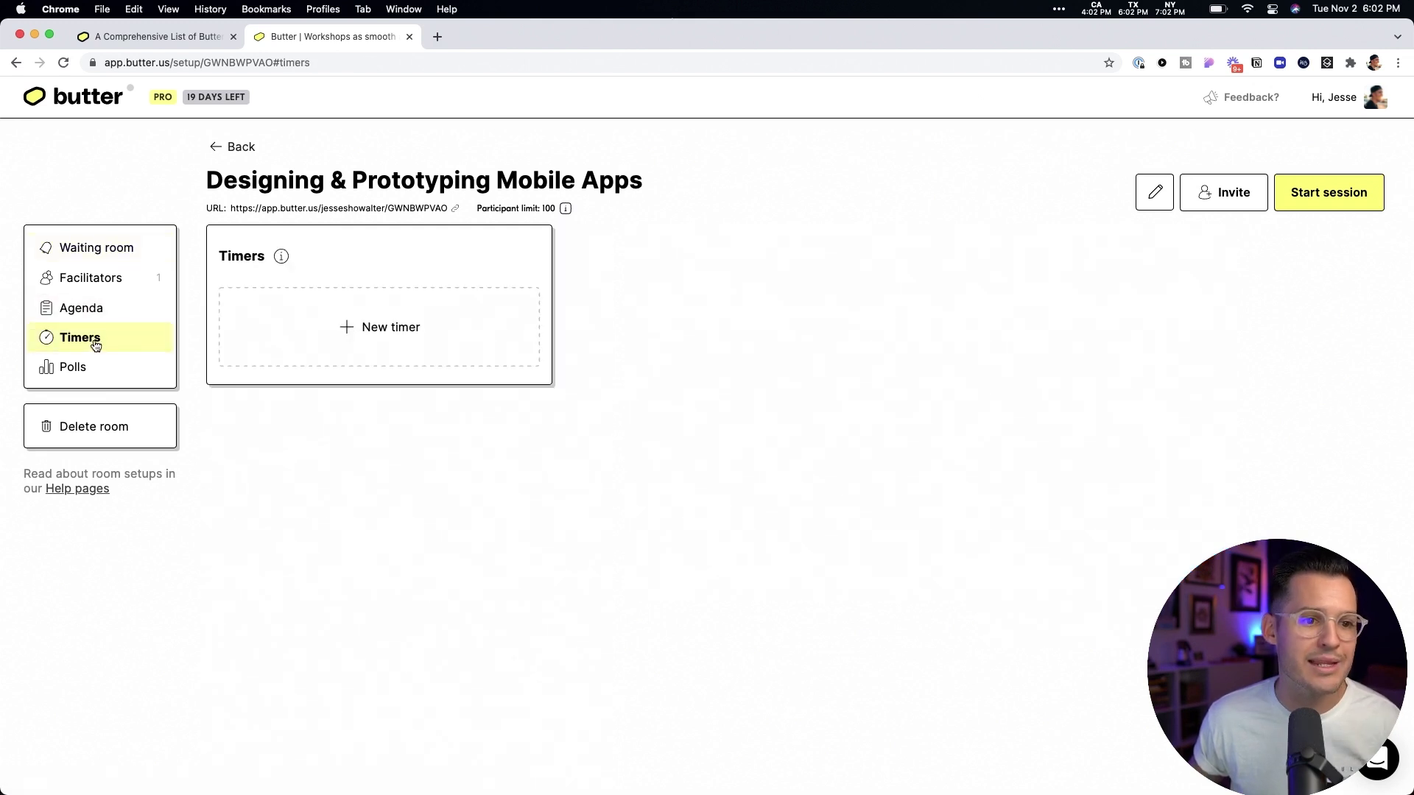
pyautogui.click(352, 350)
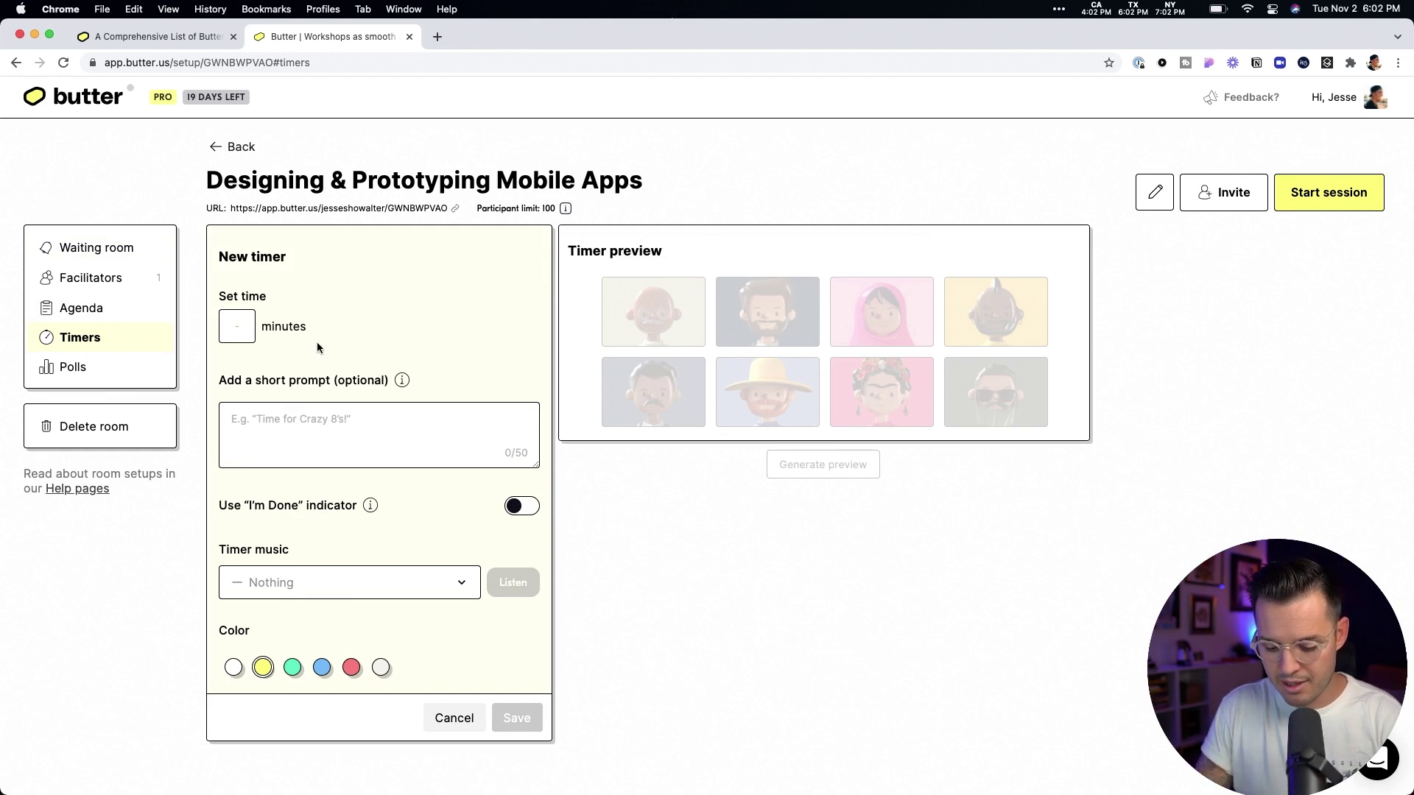
pyautogui.write('60')
pyautogui.click(343, 414)
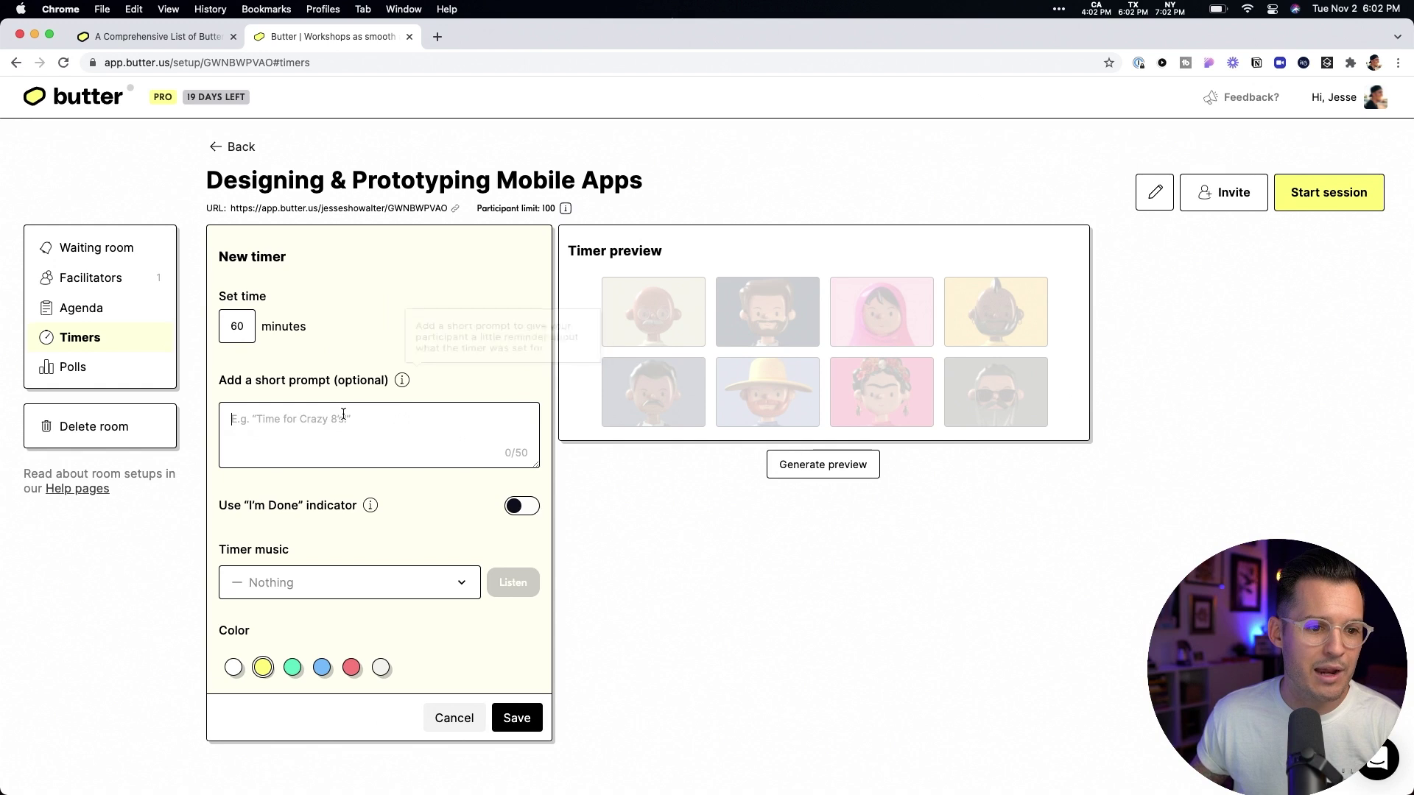
pyautogui.click(333, 581)
pyautogui.click(330, 598)
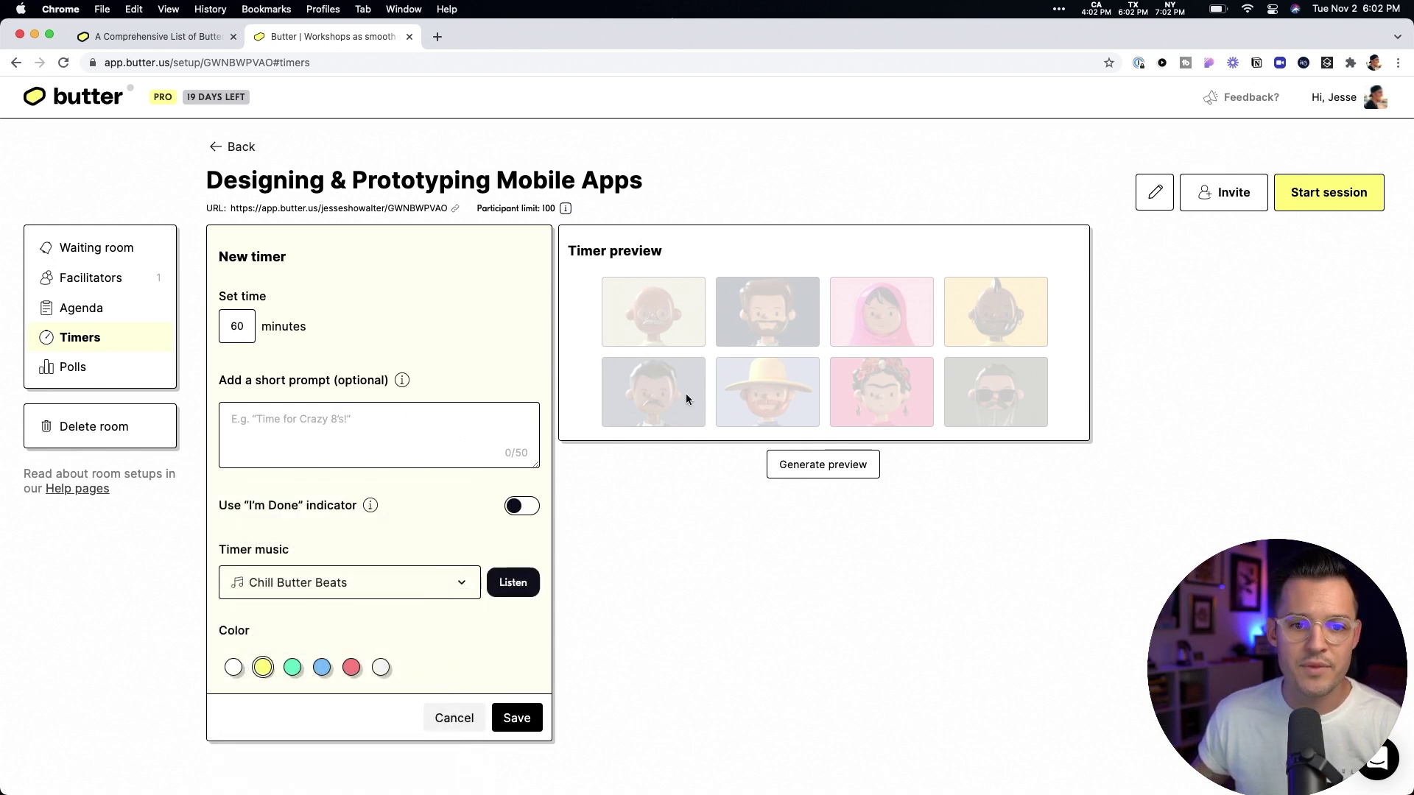
pyautogui.click(814, 464)
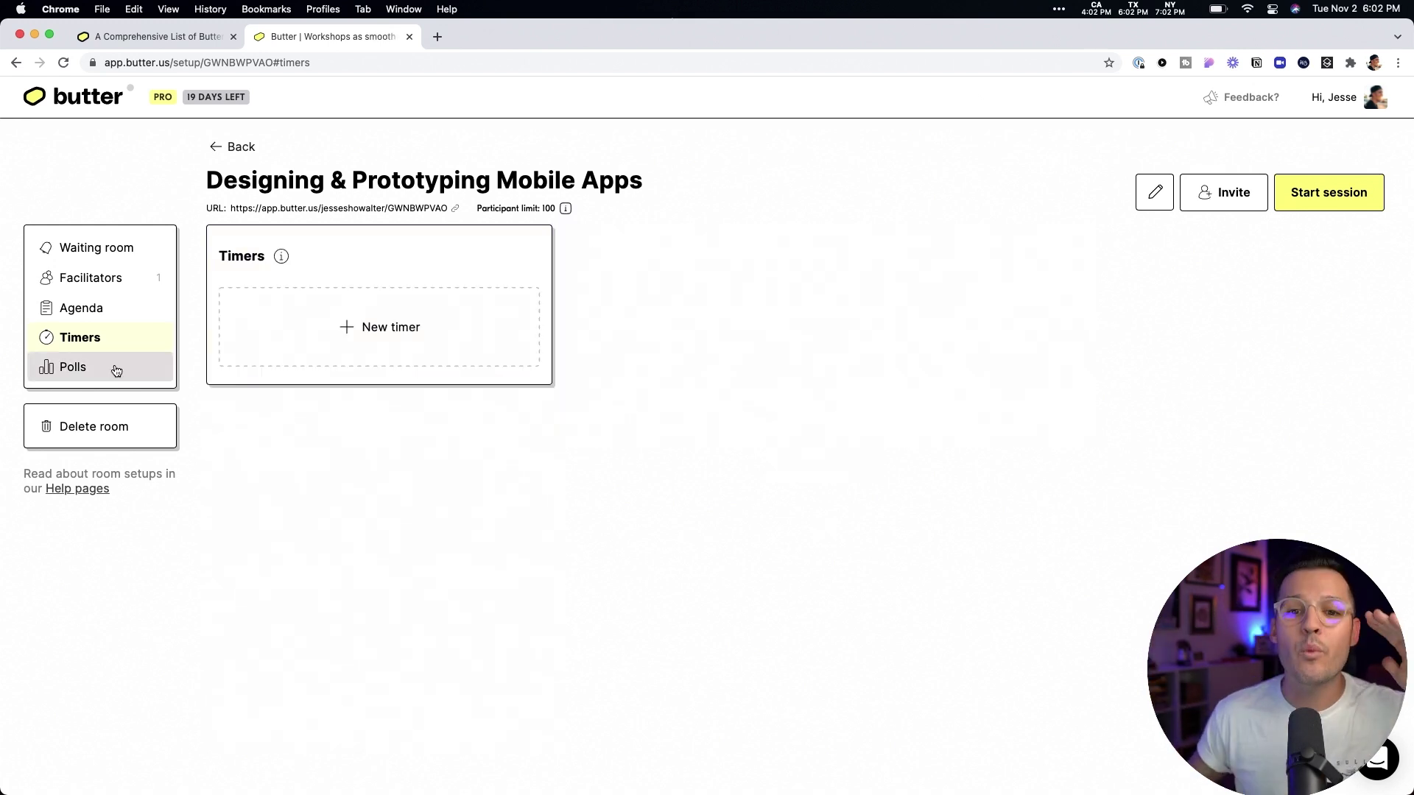
# Step: Start a multiple-choice poll asking 'UI design or UX design?' with options UI and UX
pyautogui.click(116, 370)
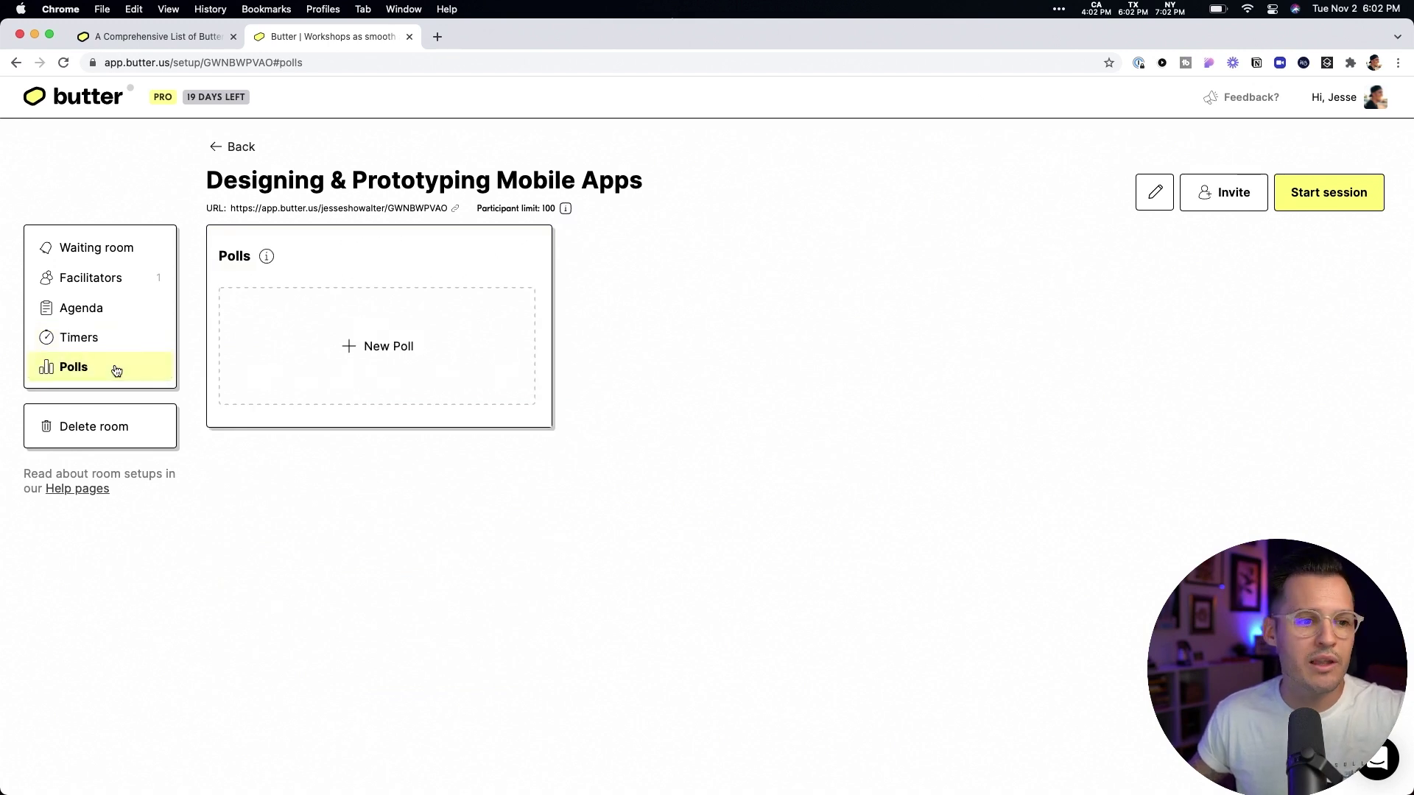
pyautogui.click(287, 363)
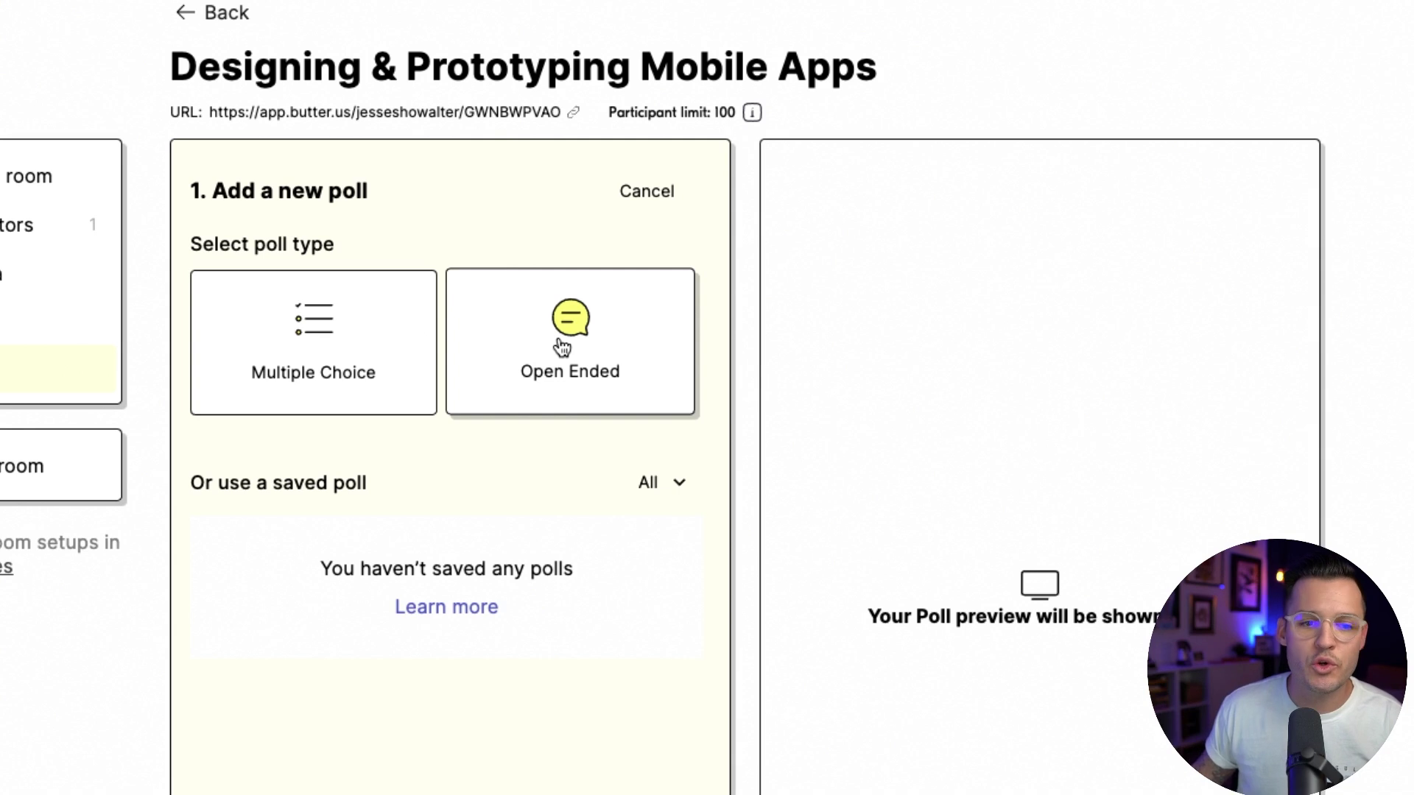
pyautogui.click(351, 360)
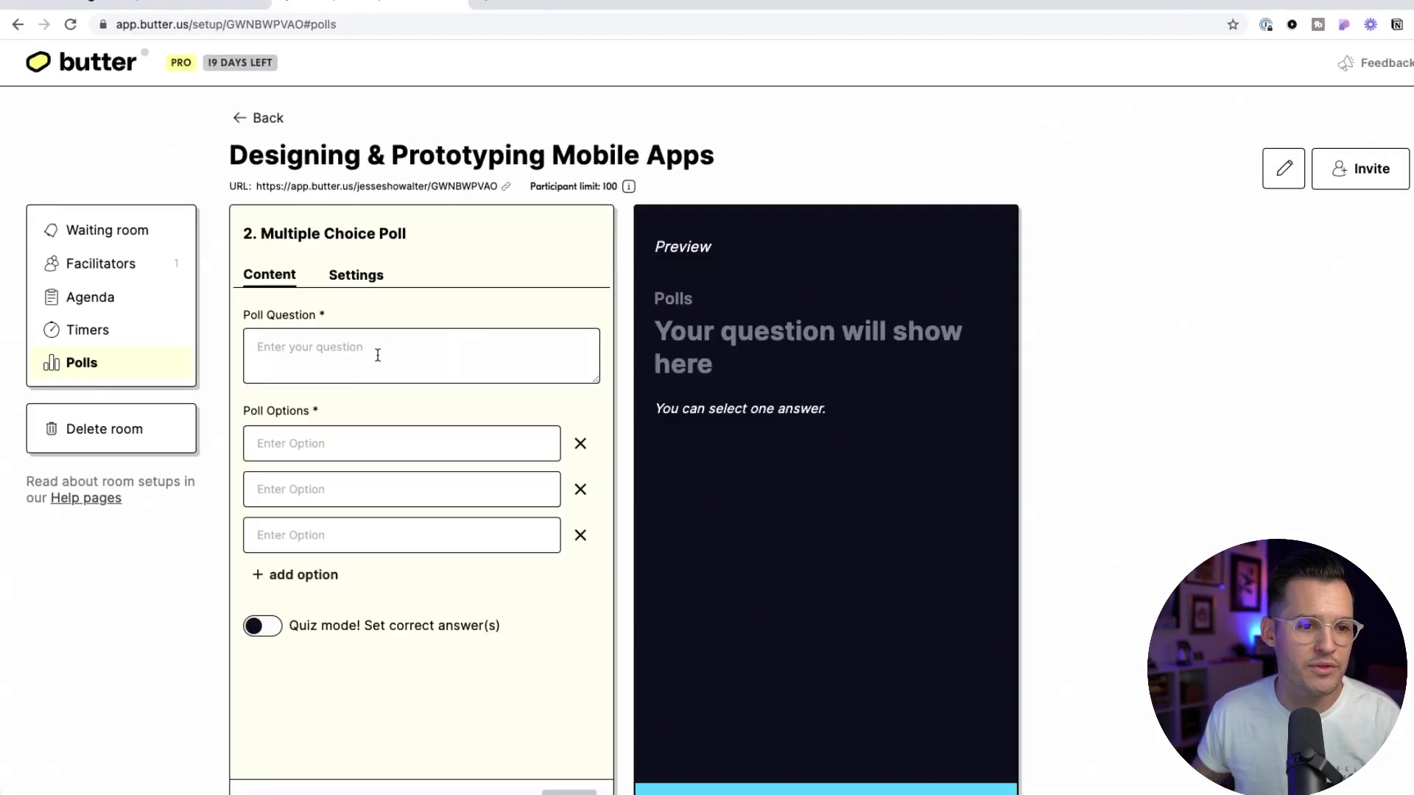
pyautogui.click(378, 354)
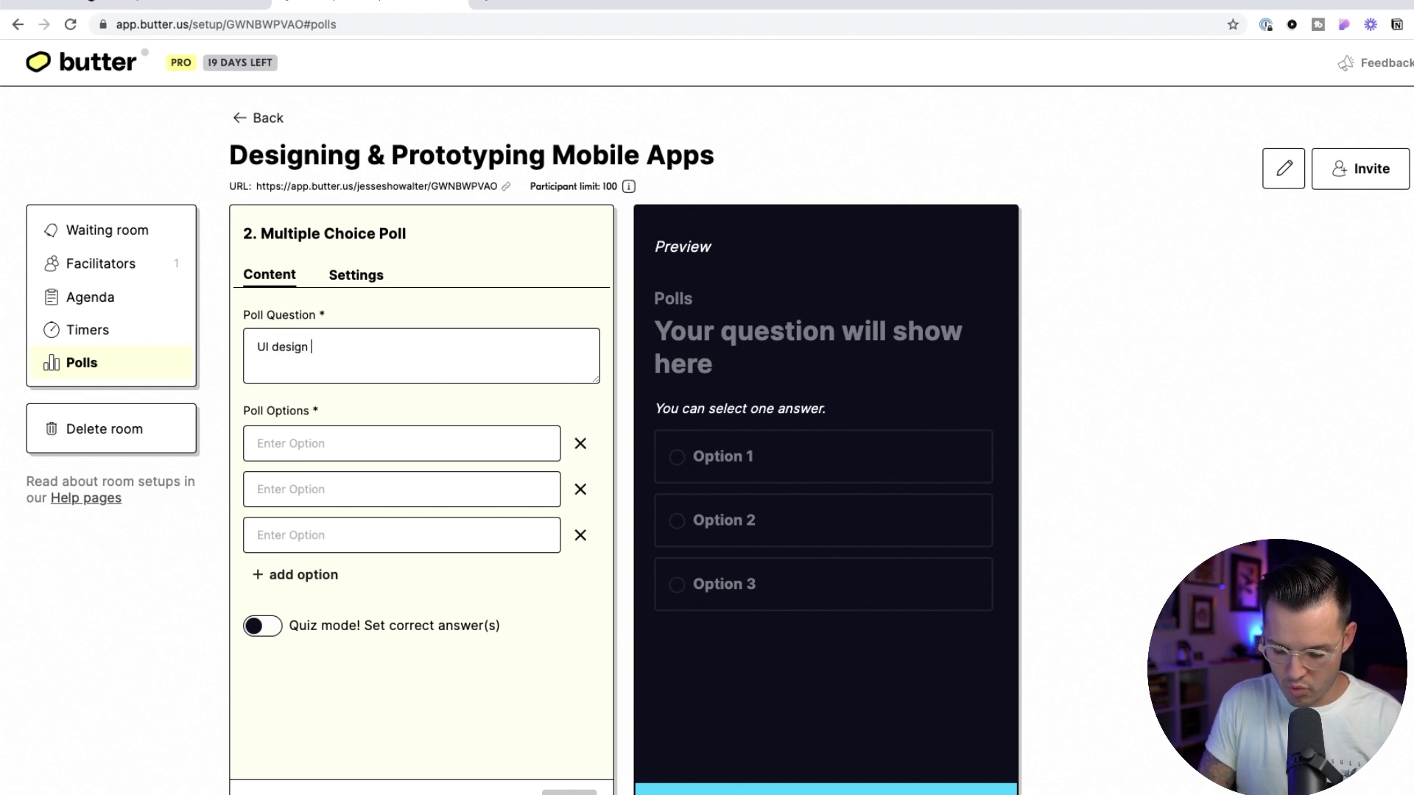
pyautogui.press('BackSpace')
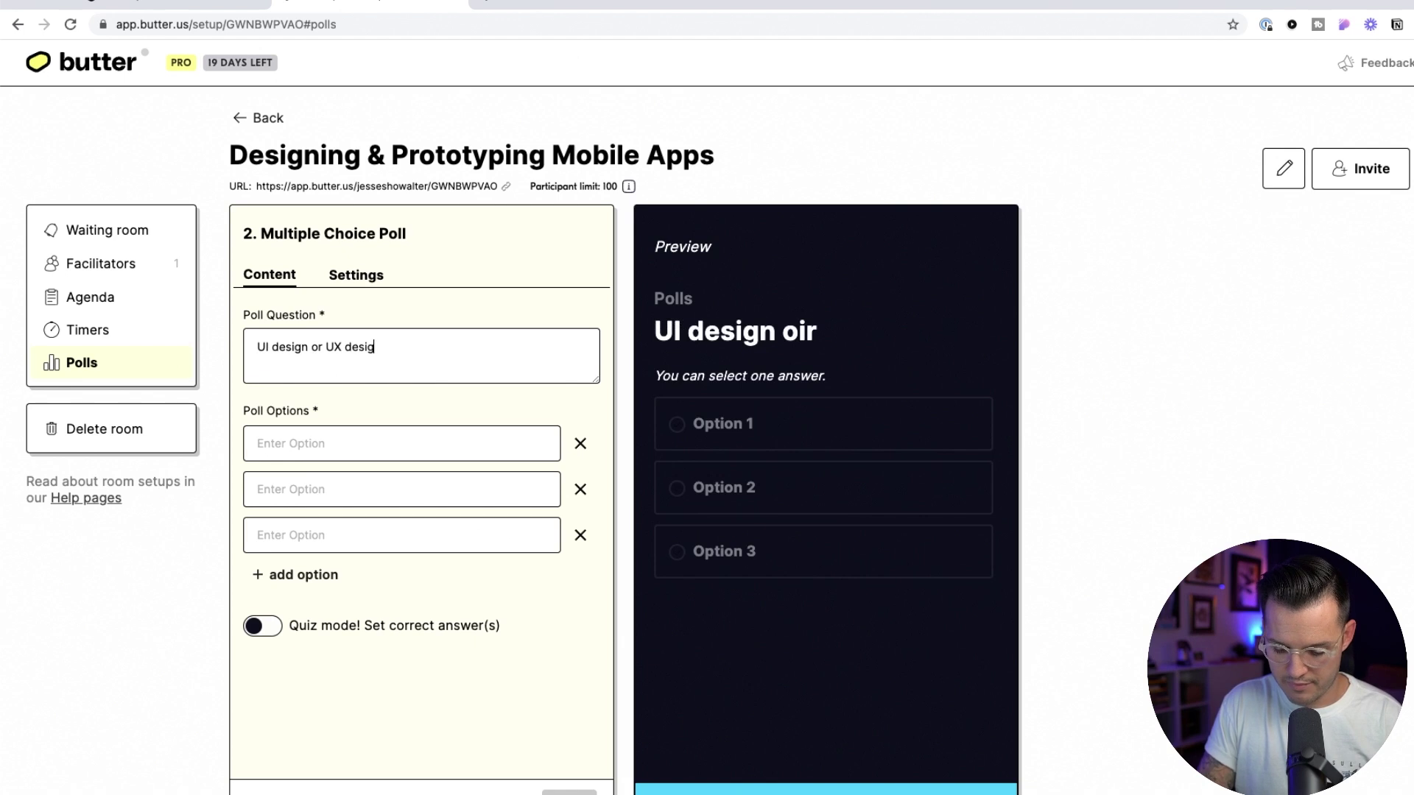
pyautogui.write('?')
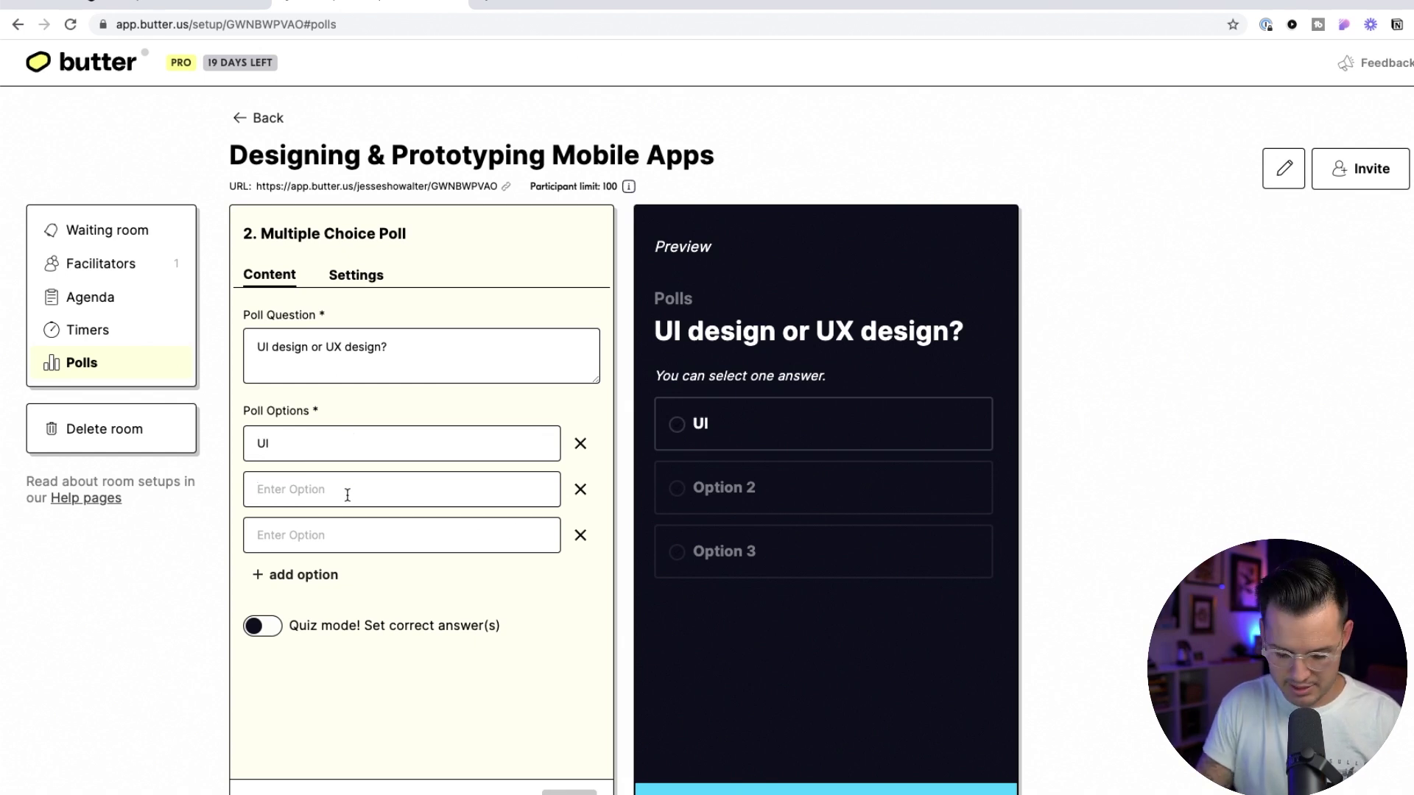
# Step: Remove the empty third option, save the poll, and launch the live session
pyautogui.click(580, 536)
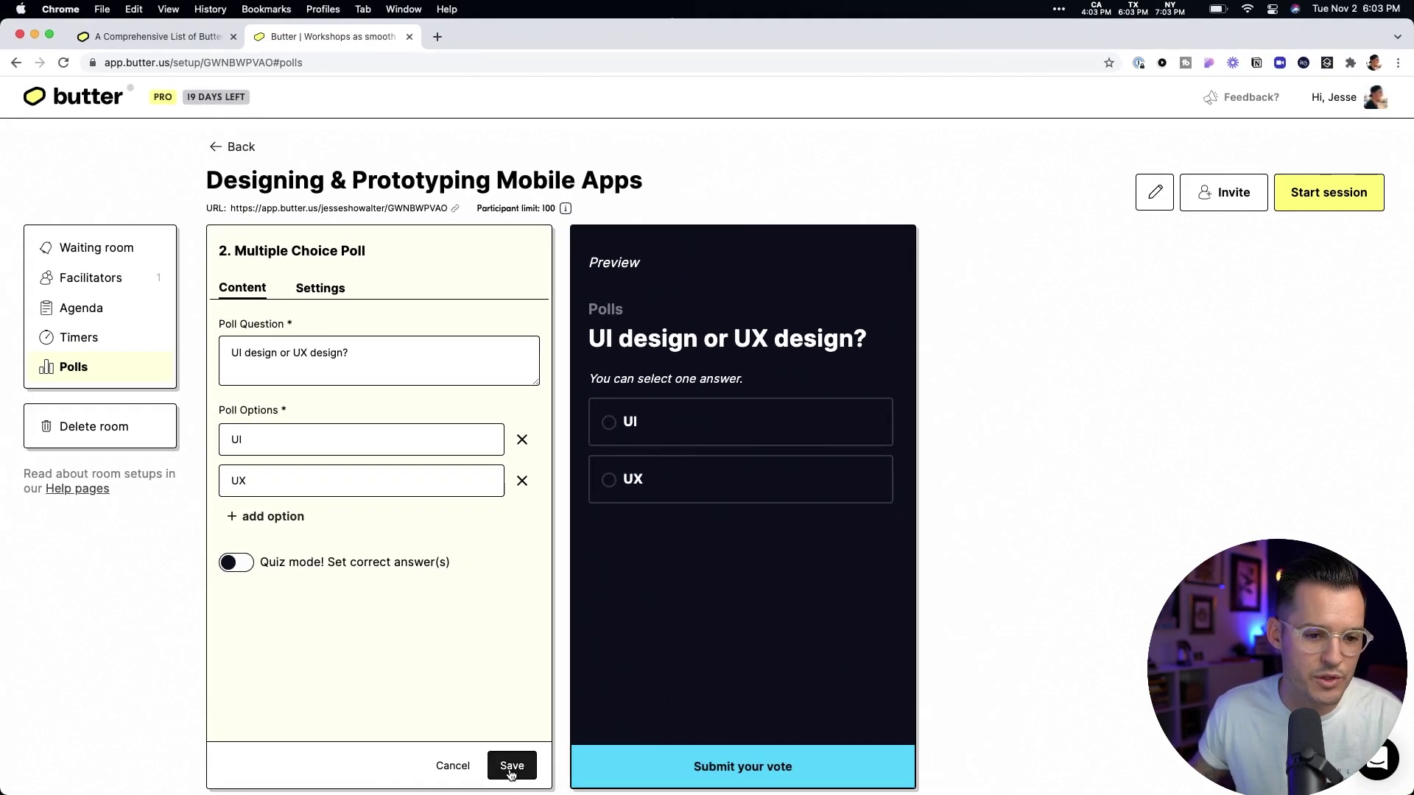
pyautogui.click(512, 766)
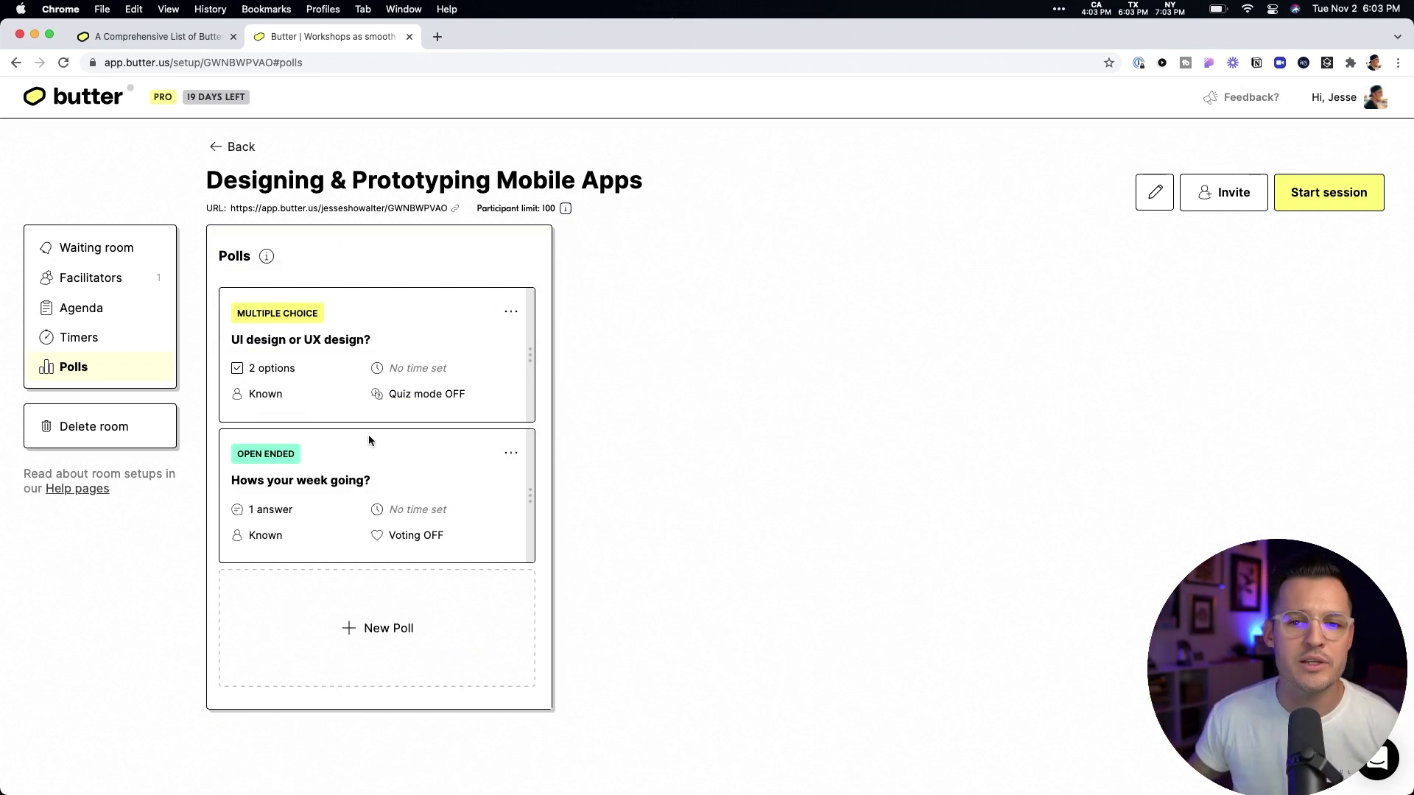
pyautogui.click(1308, 193)
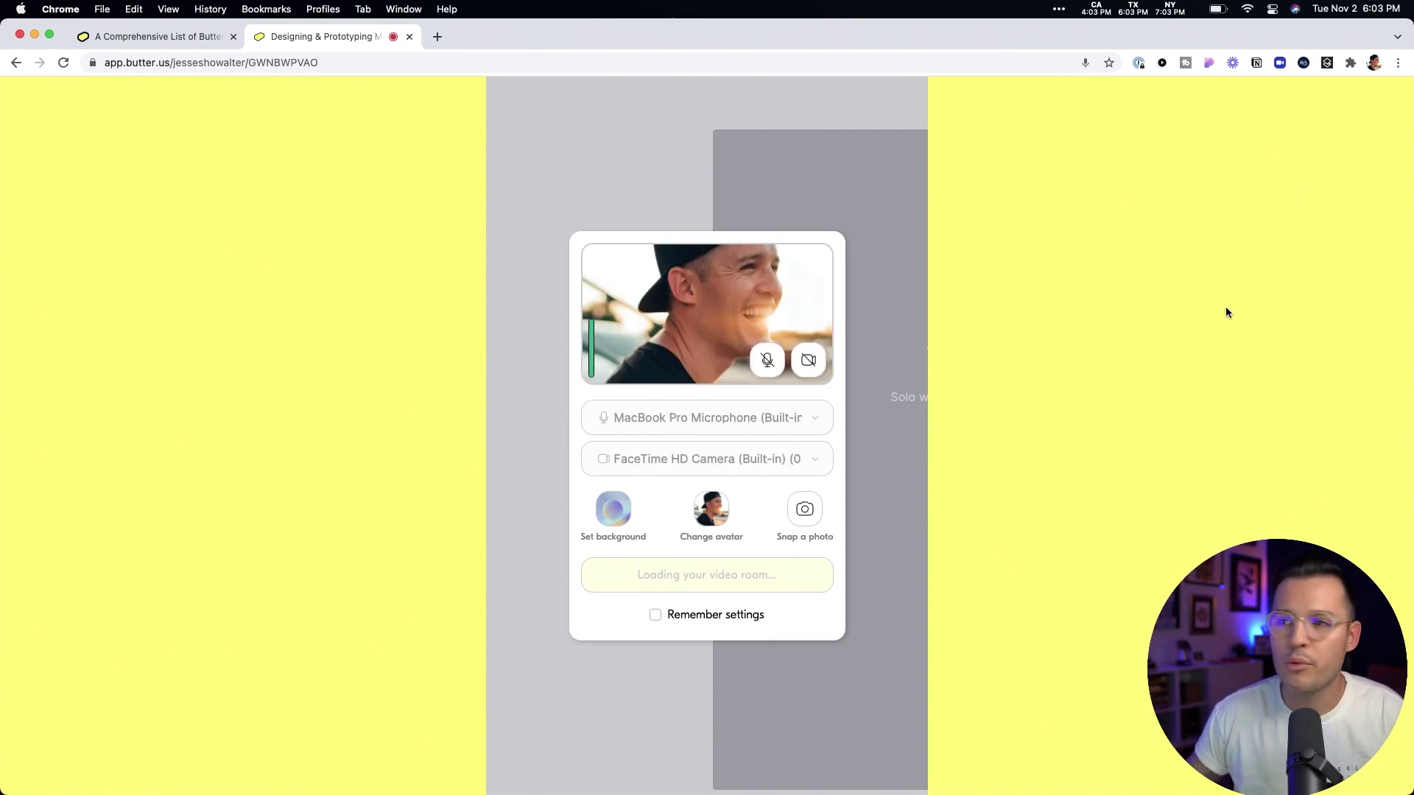
# Step: Turn the camera on and join the live session
pyautogui.click(795, 368)
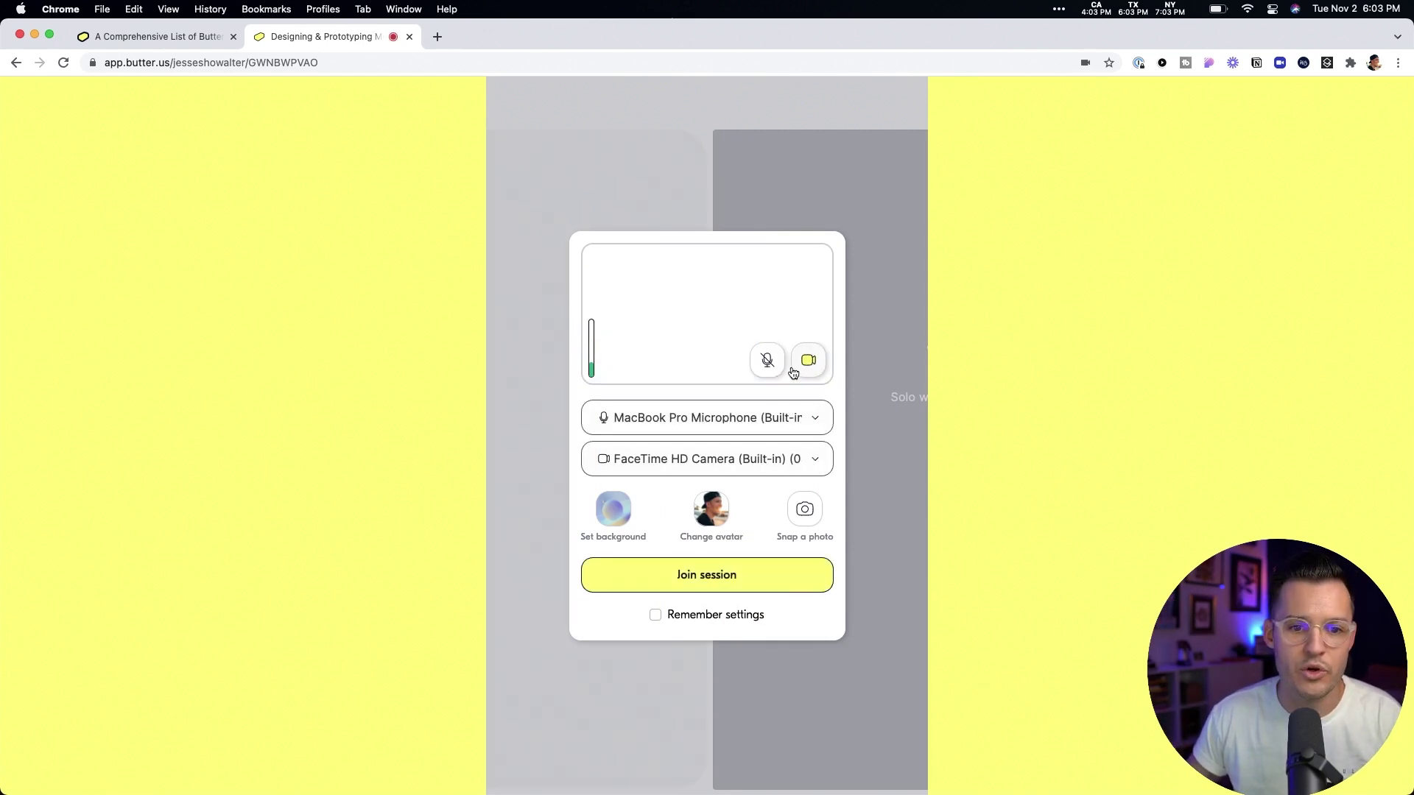
pyautogui.click(720, 576)
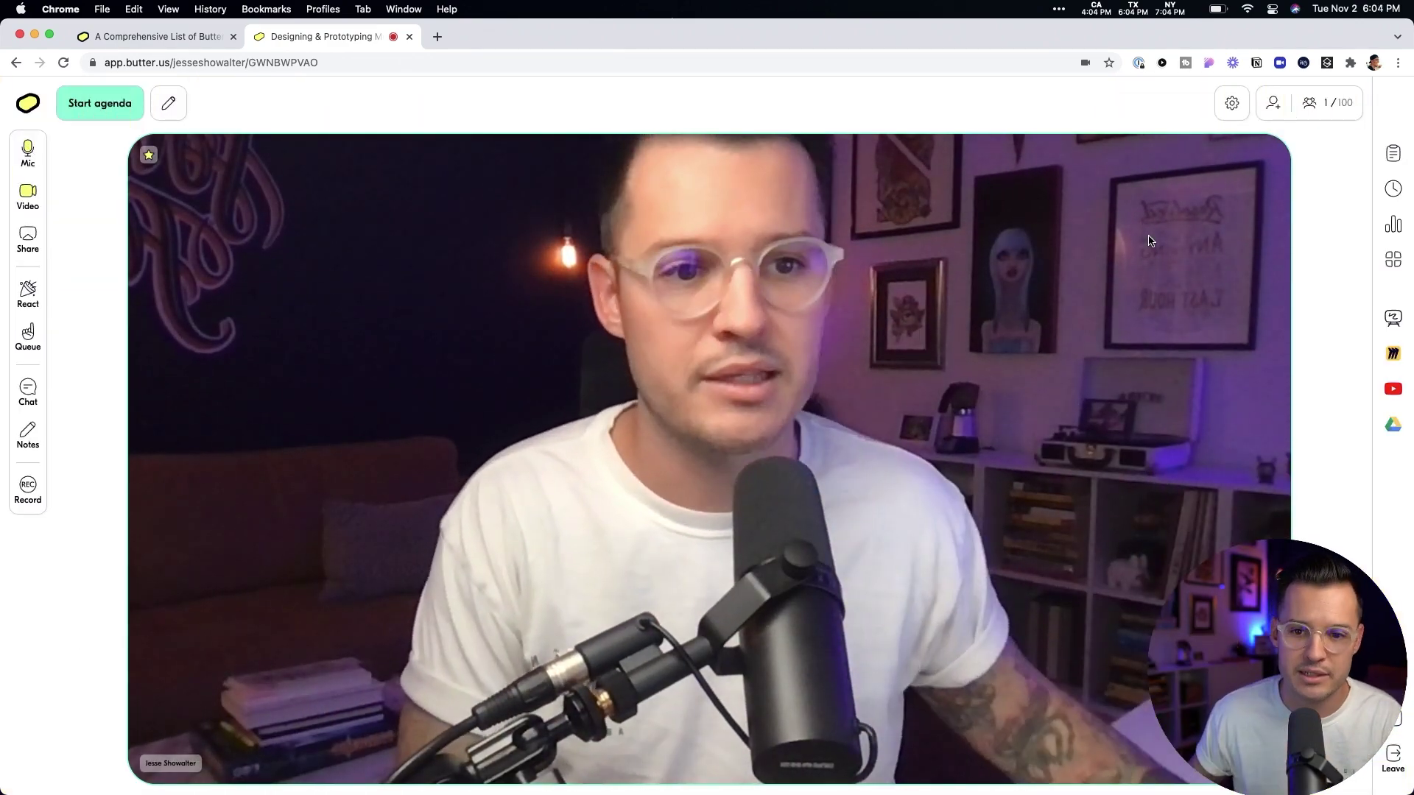
# Step: Review the Welcome agenda item unchanged, then start the agenda and the 5-minute Welcome countdown
pyautogui.click(1393, 153)
pyautogui.click(1221, 185)
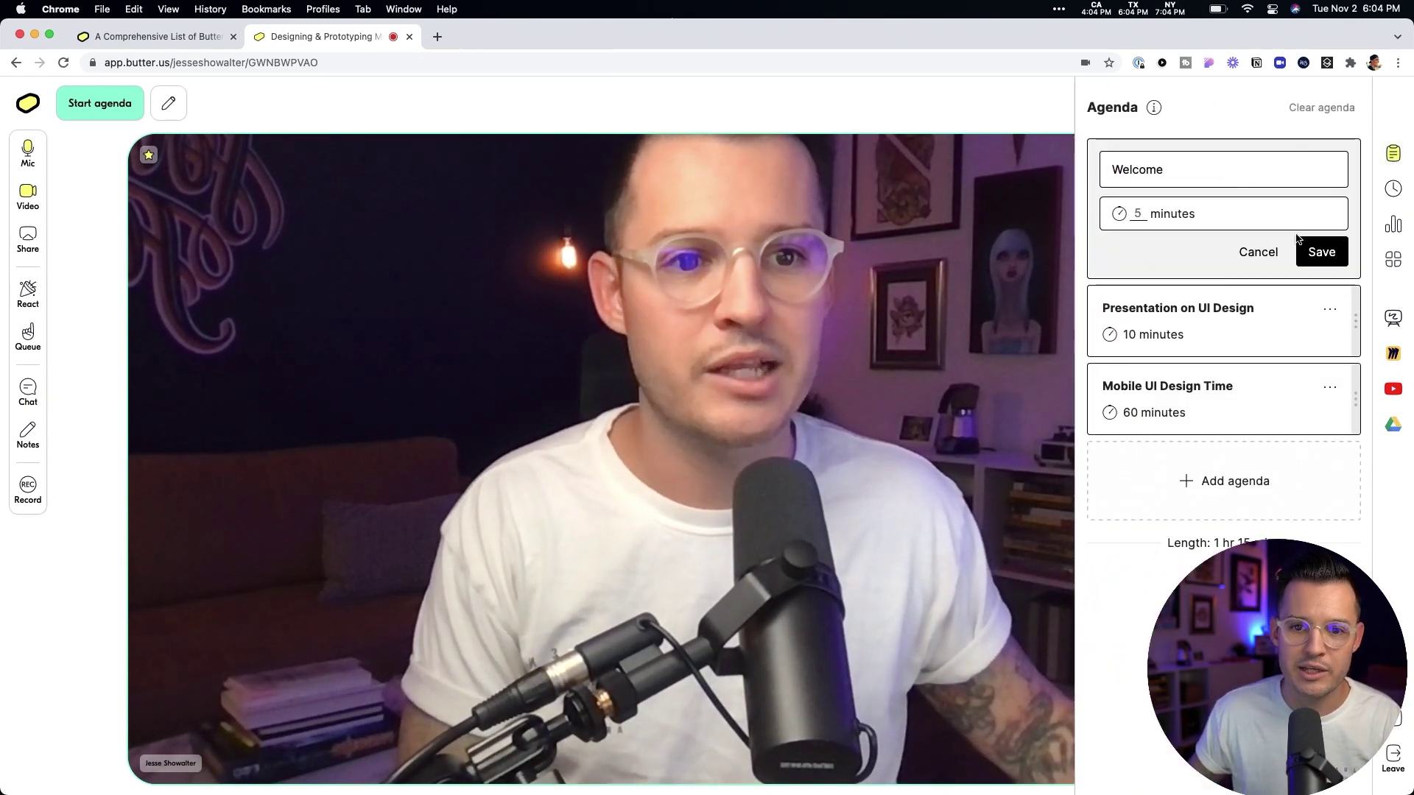
pyautogui.press('Return')
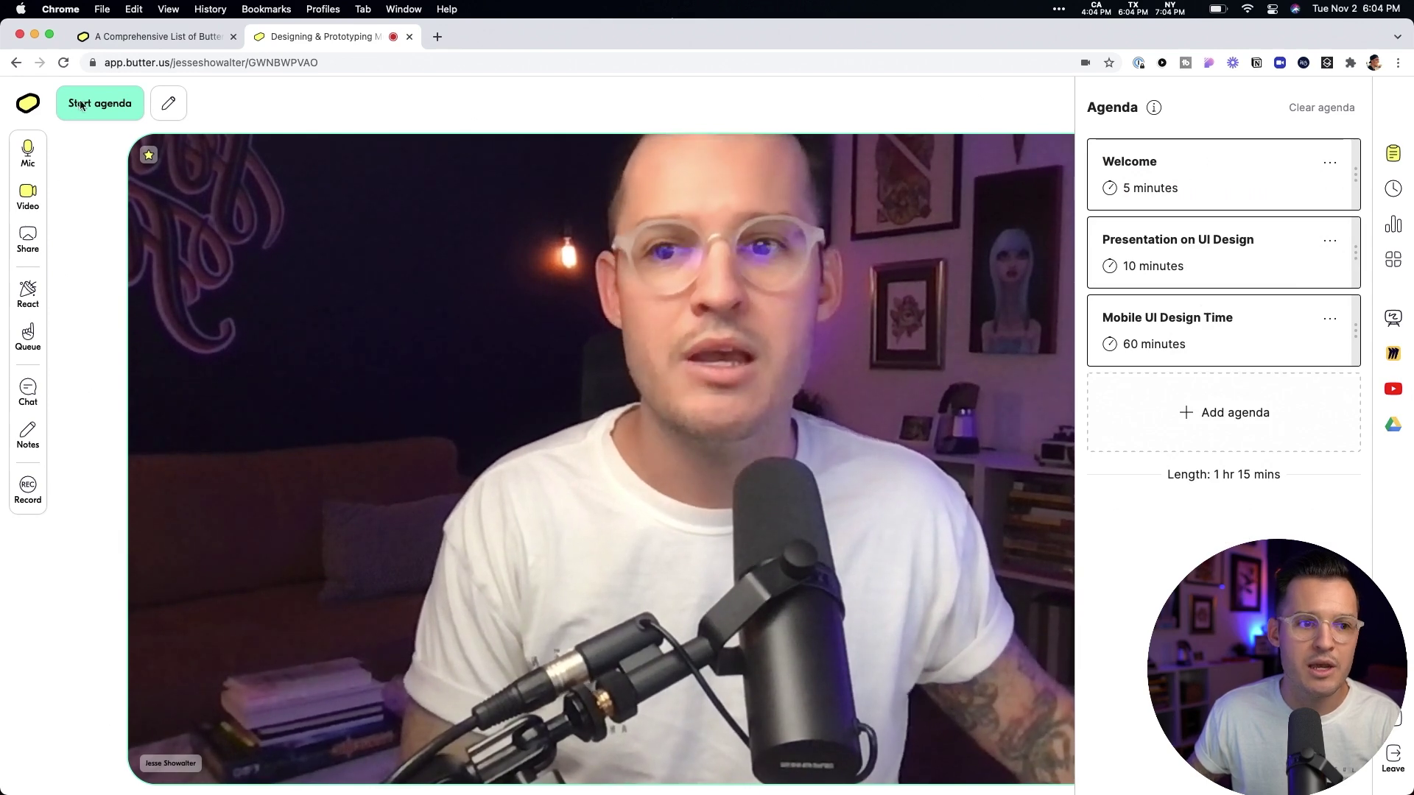
pyautogui.click(258, 111)
pyautogui.click(121, 122)
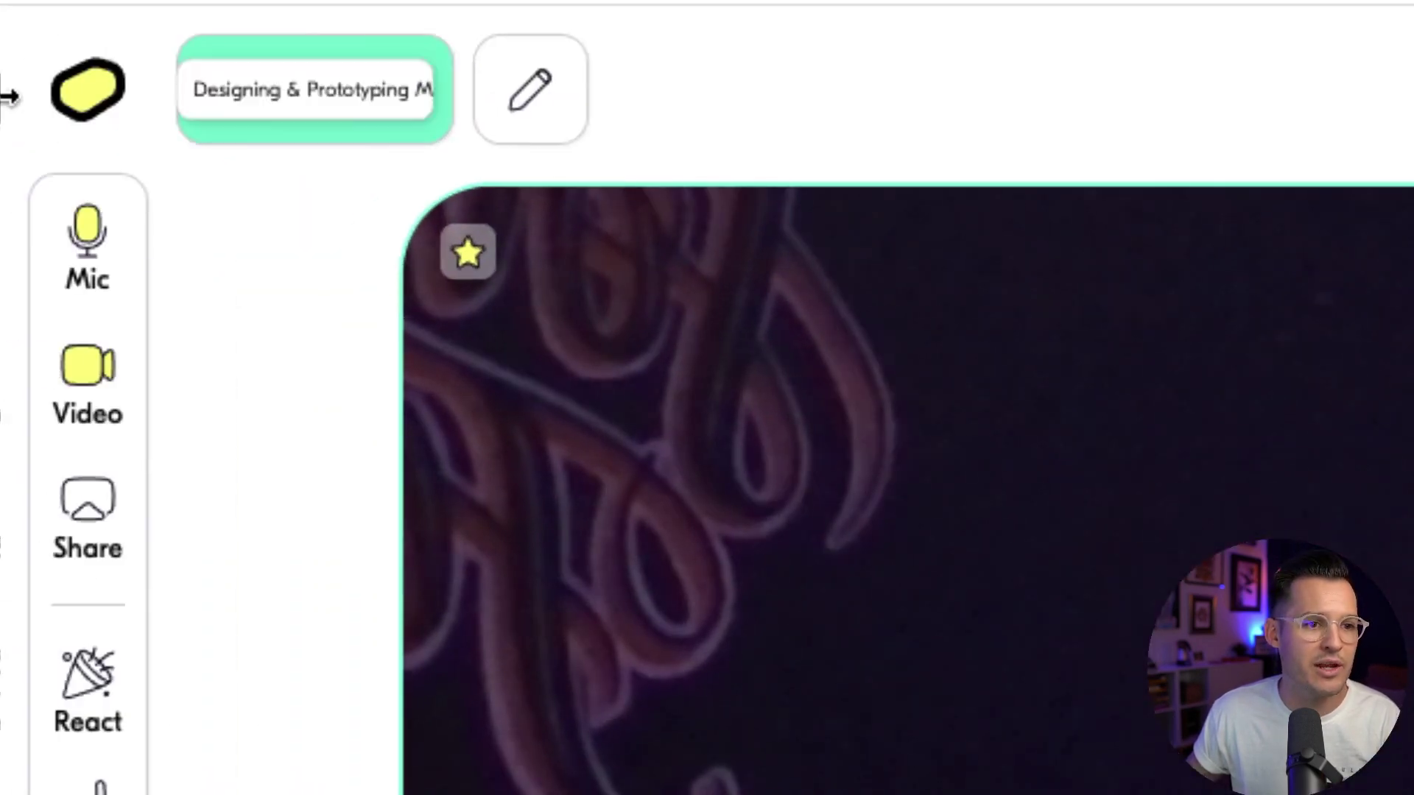
pyautogui.click(324, 131)
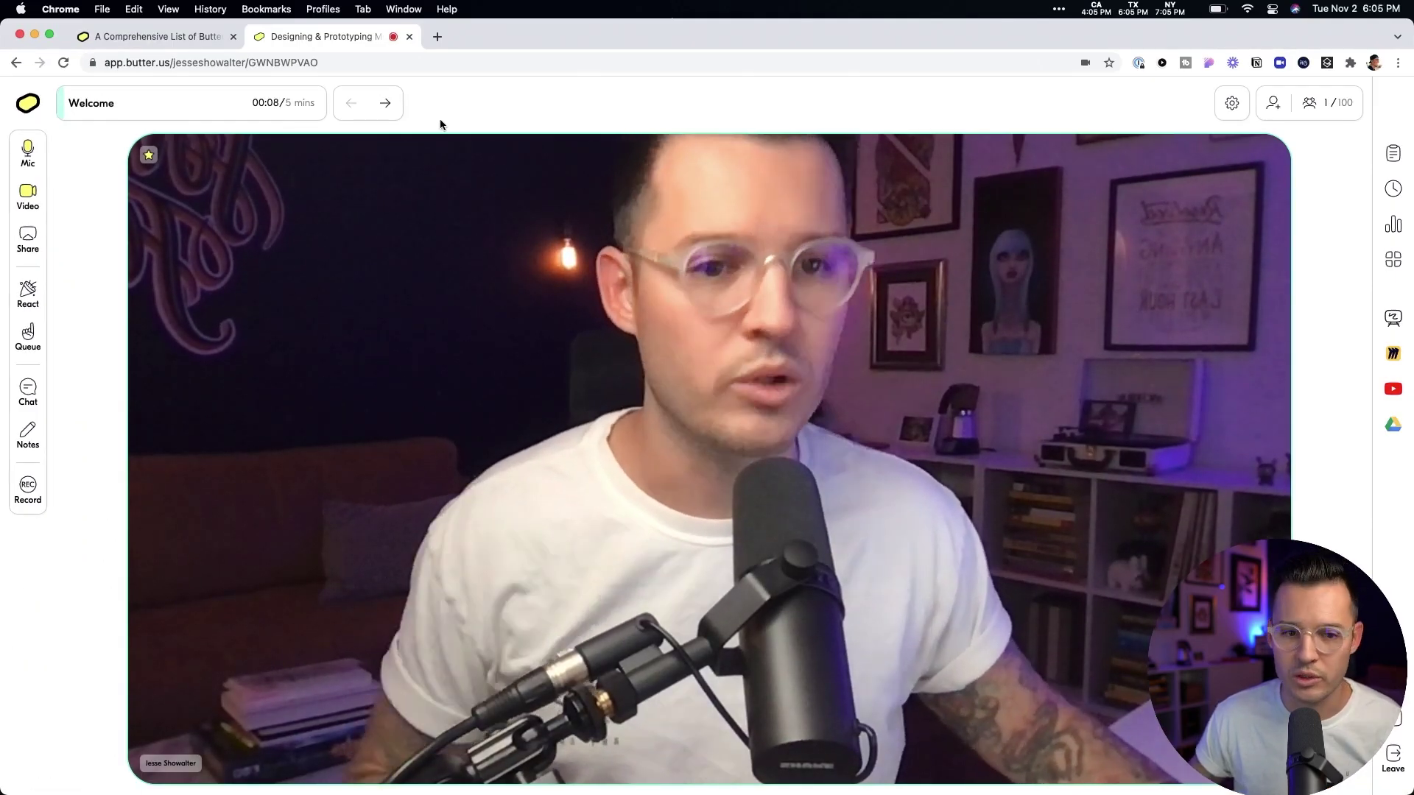
pyautogui.click(21, 499)
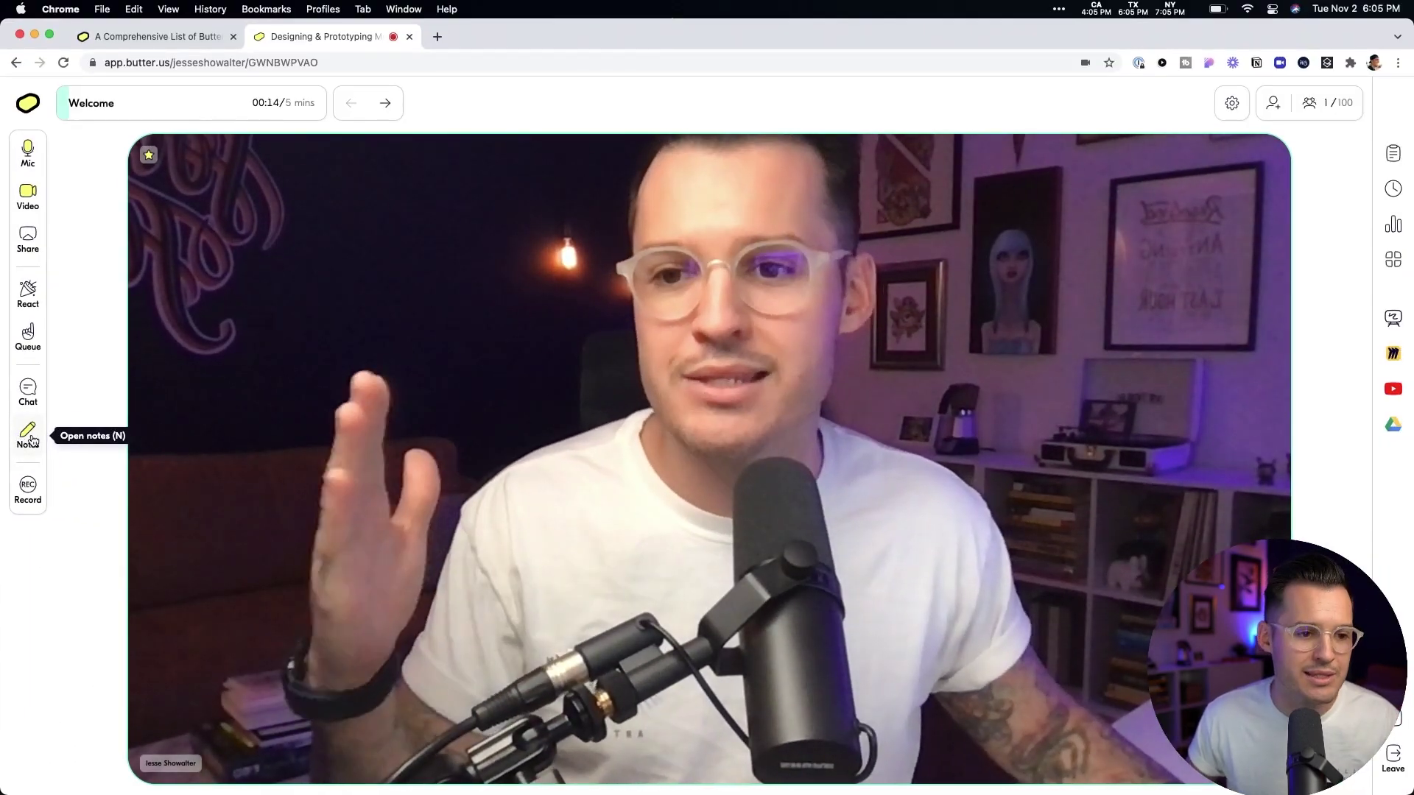
# Step: Type some test text into the session's private notes and switch to the room chat
pyautogui.click(27, 441)
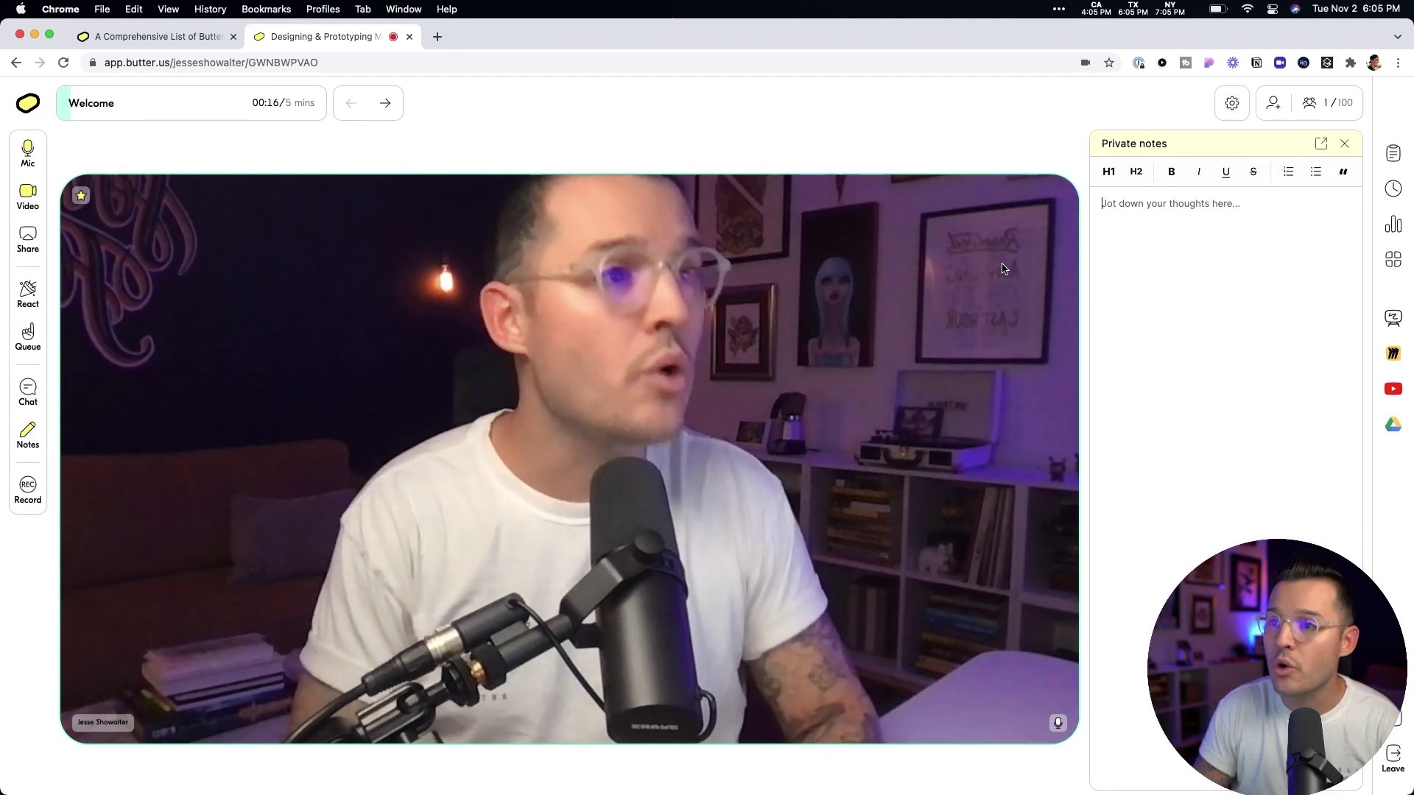
pyautogui.write('vf;lkdsfgl;kj;lfjsd;lfjdsfjsdklf;kj')
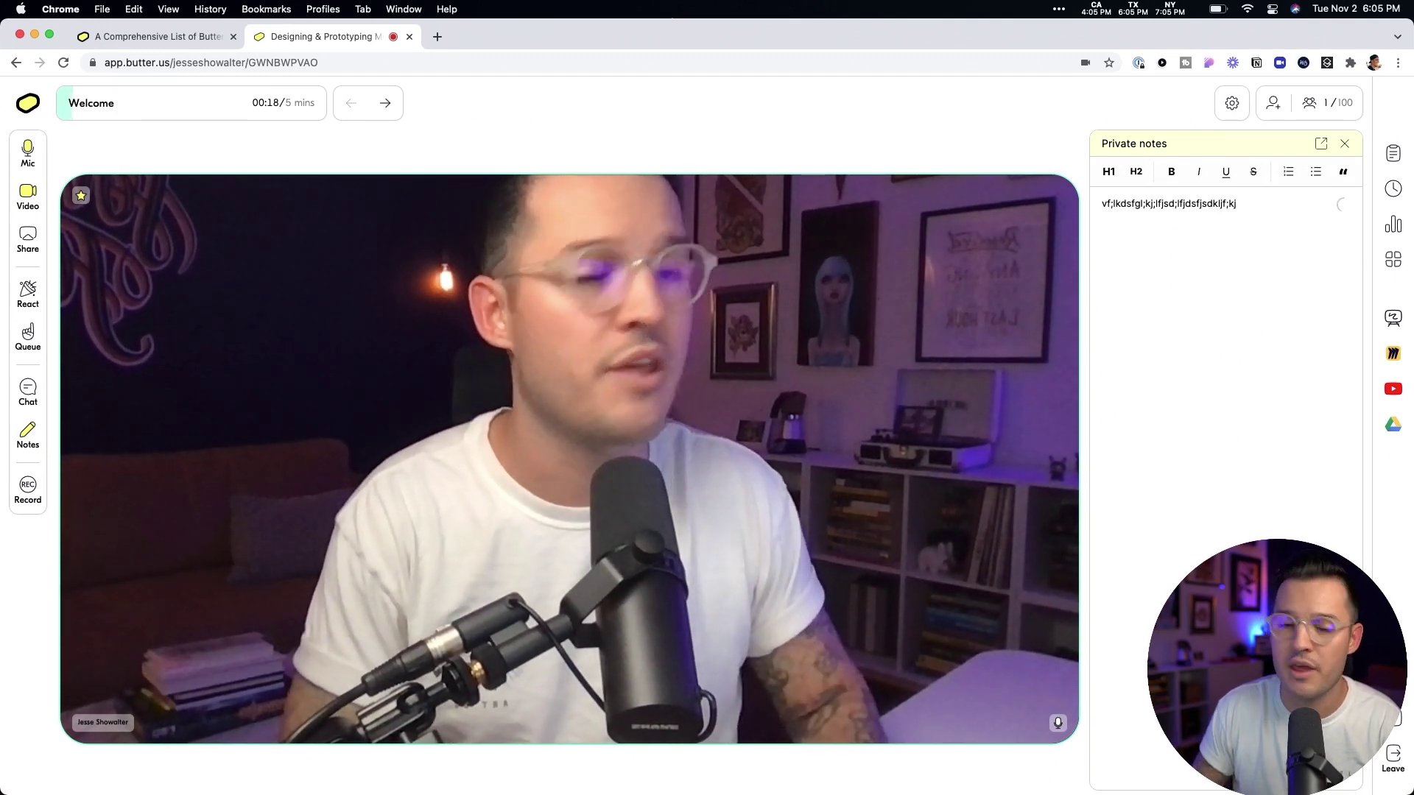
pyautogui.click(24, 407)
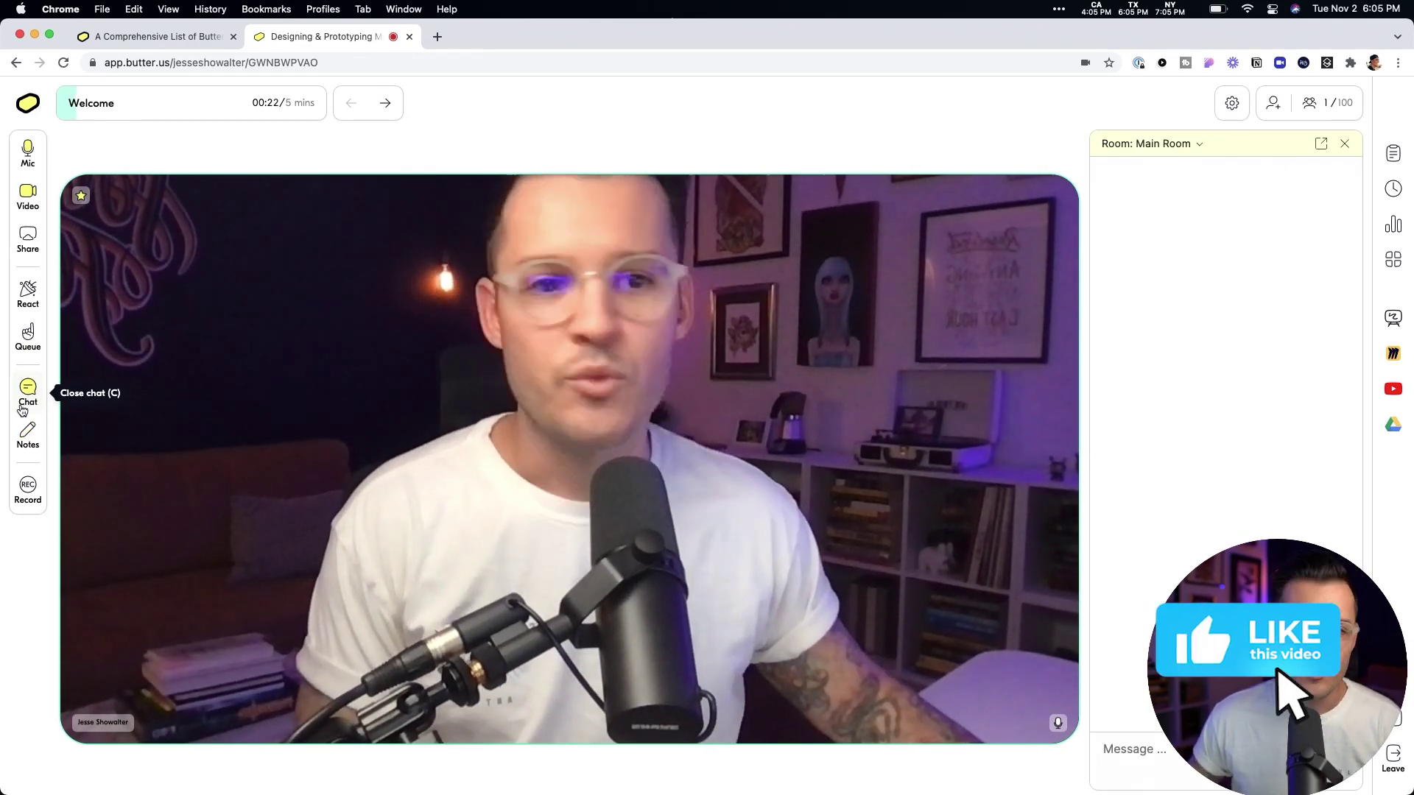
# Step: Check the chat channel list, staying in Main Room, and show the queue options
pyautogui.click(1196, 145)
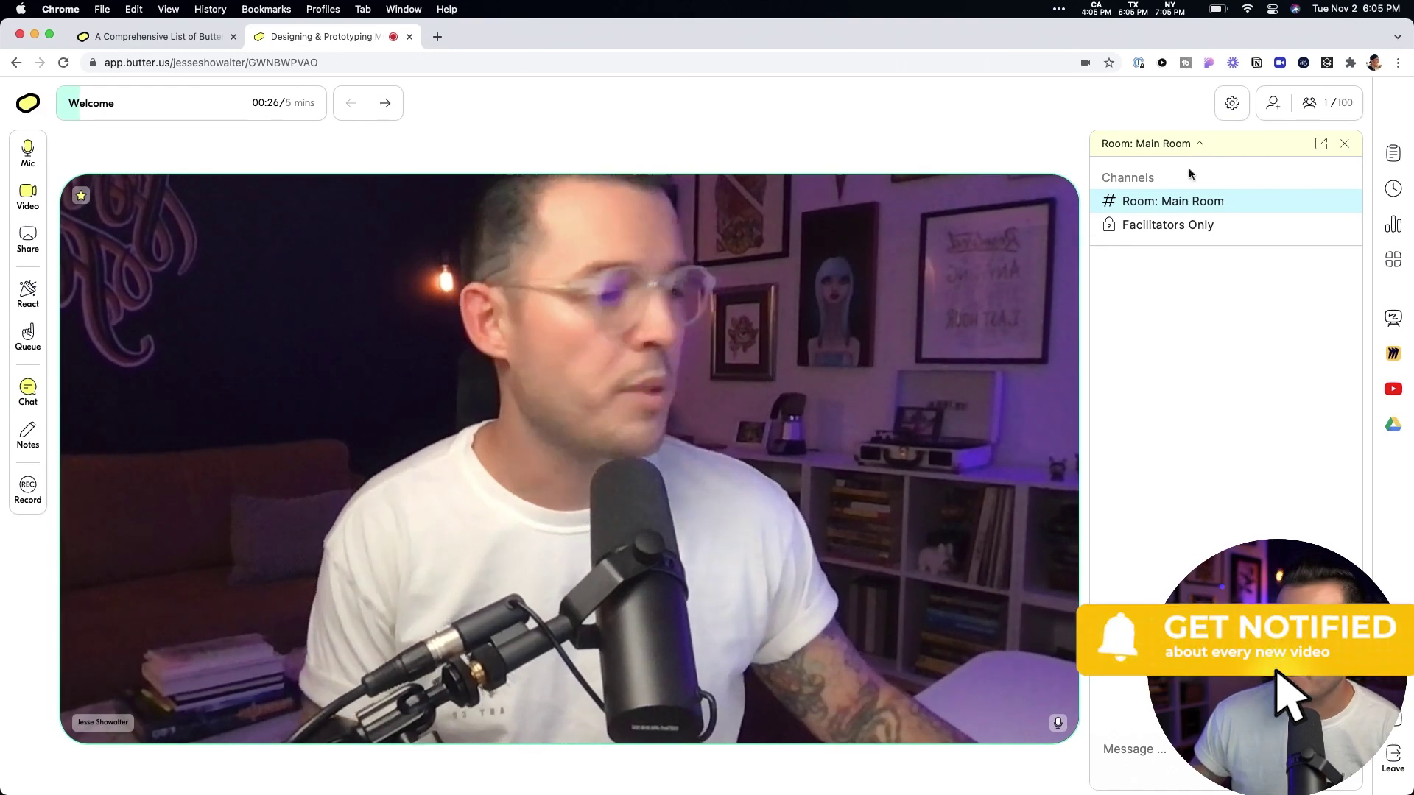
pyautogui.click(1187, 346)
pyautogui.click(28, 335)
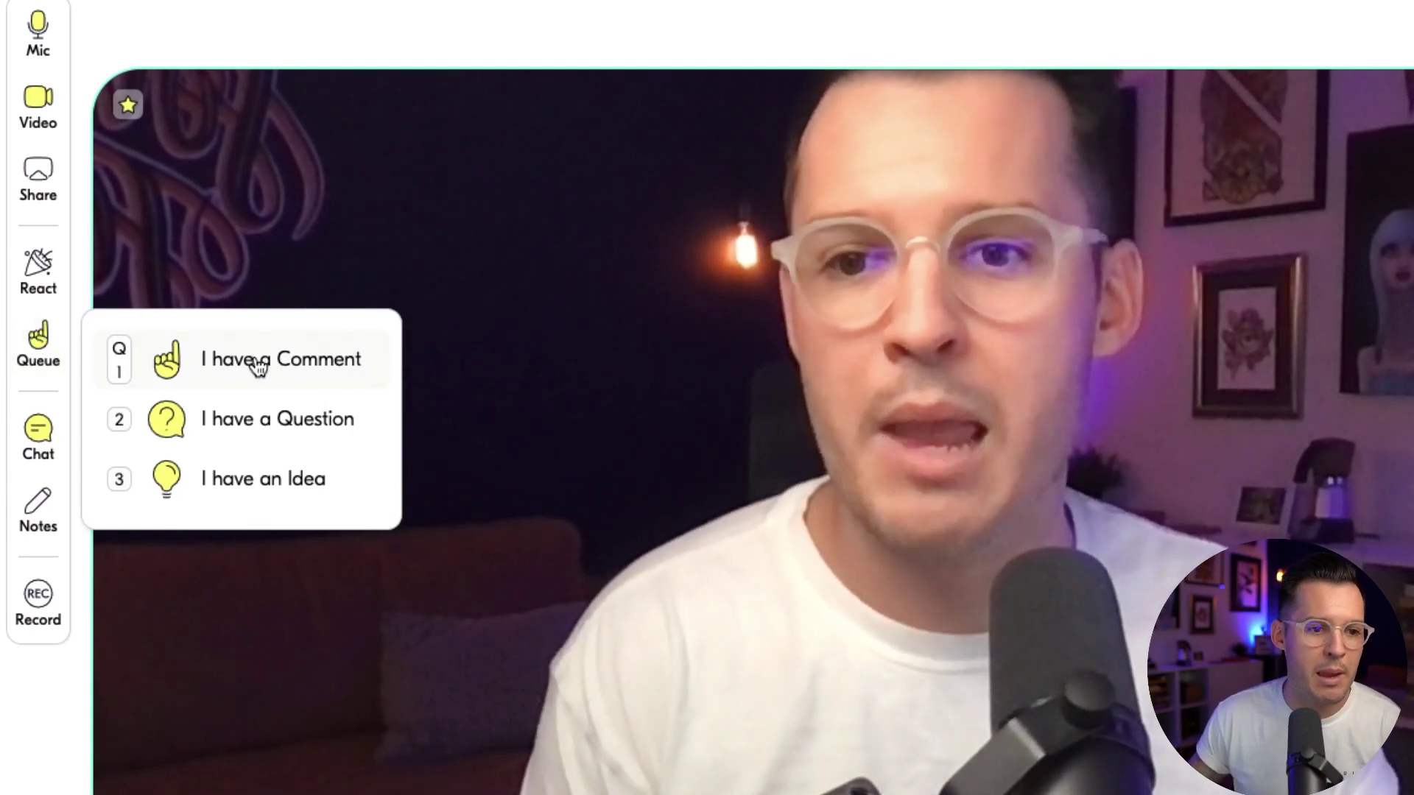
# Step: Join the queue with a comment and then a question, withdrawing each one
pyautogui.click(254, 363)
pyautogui.click(59, 355)
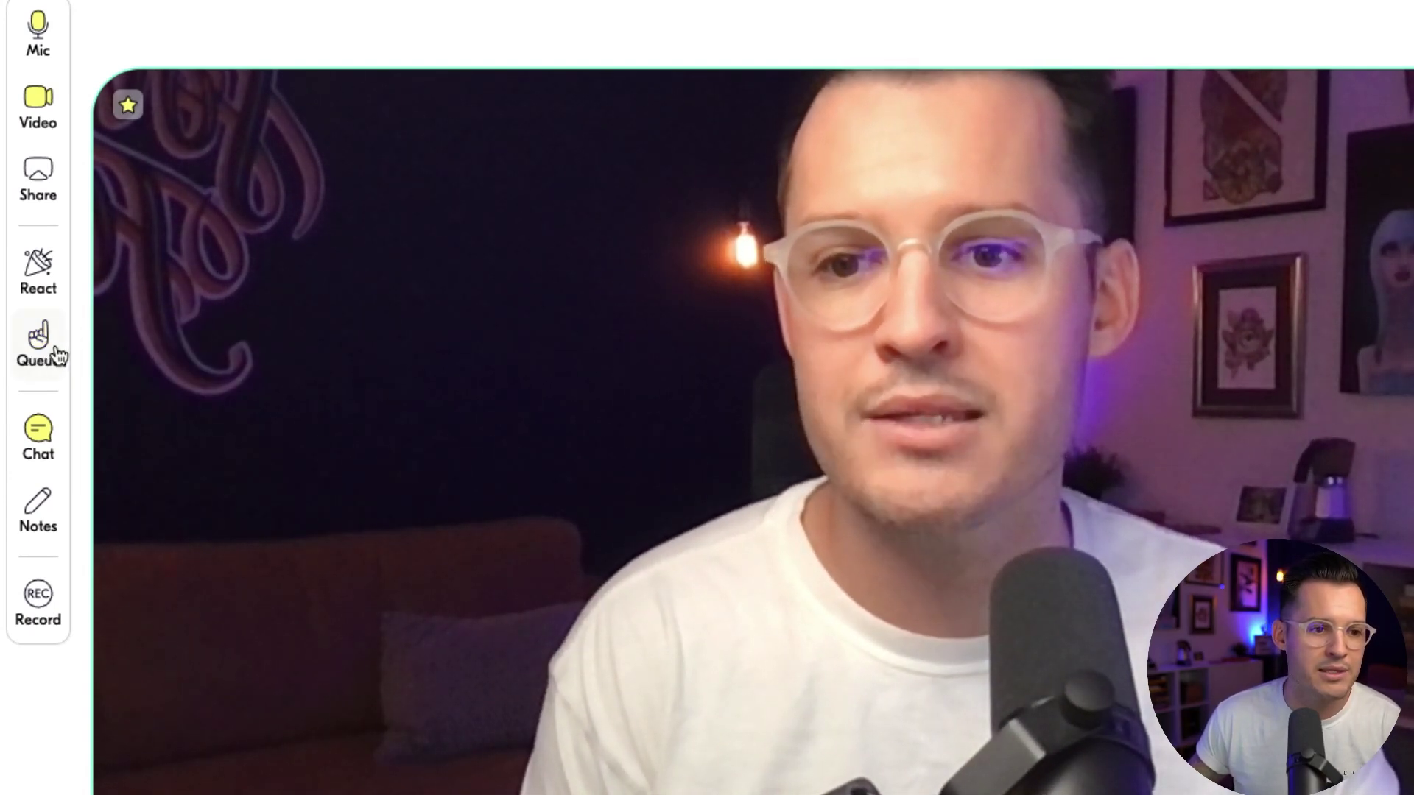
pyautogui.click(284, 418)
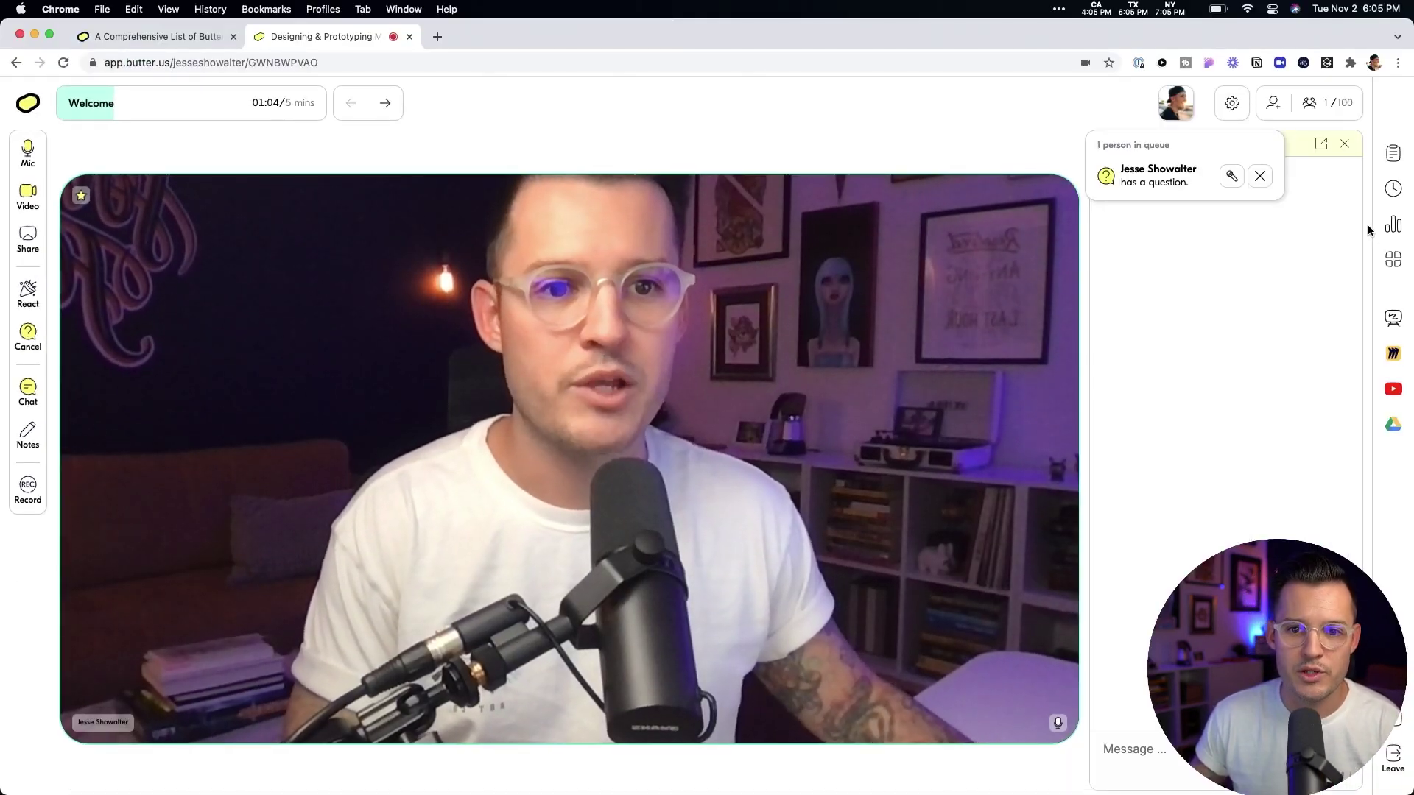
pyautogui.click(1260, 176)
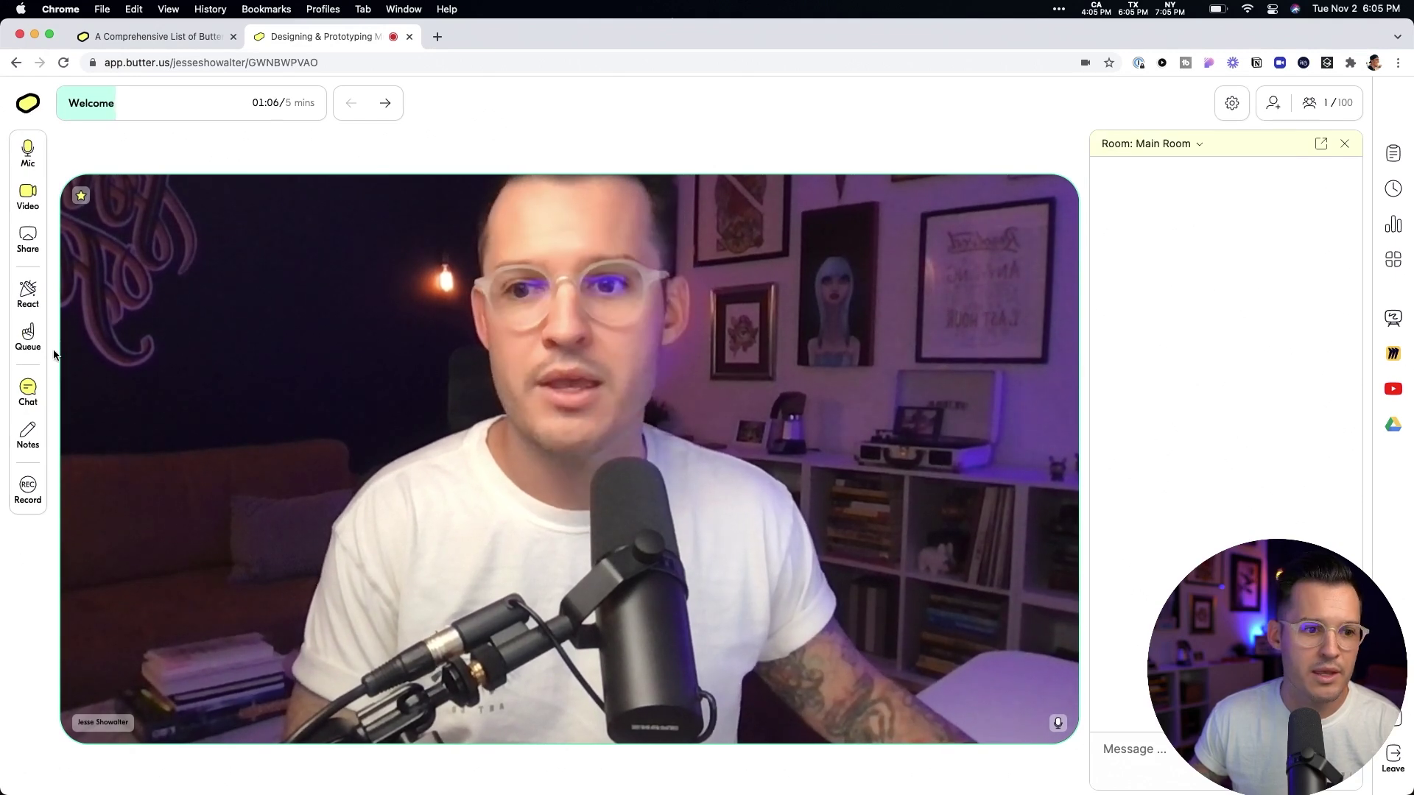
# Step: Join the queue with an idea, give yourself the word, then remove the idea entry
pyautogui.moveTo(28, 335)
pyautogui.click(149, 417)
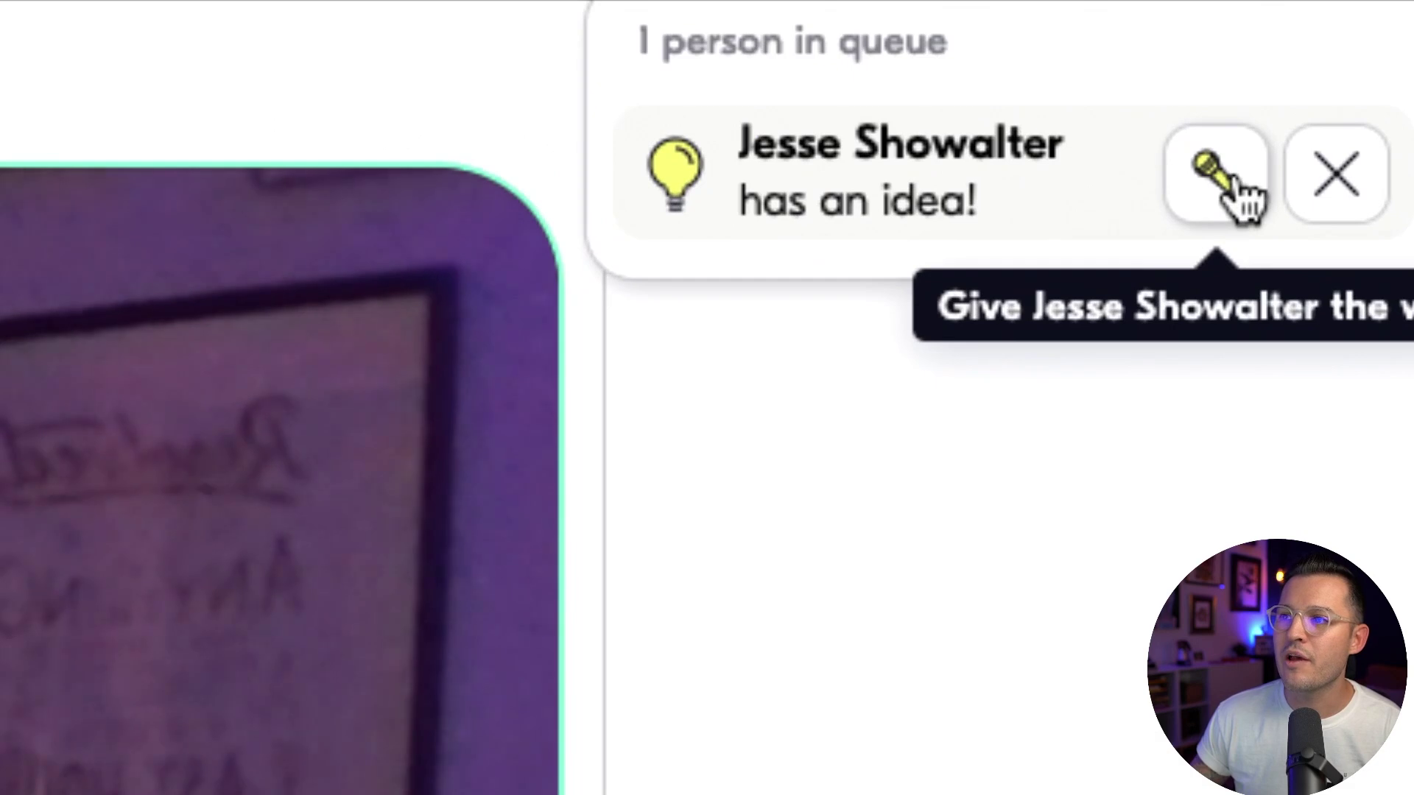
pyautogui.click(1236, 179)
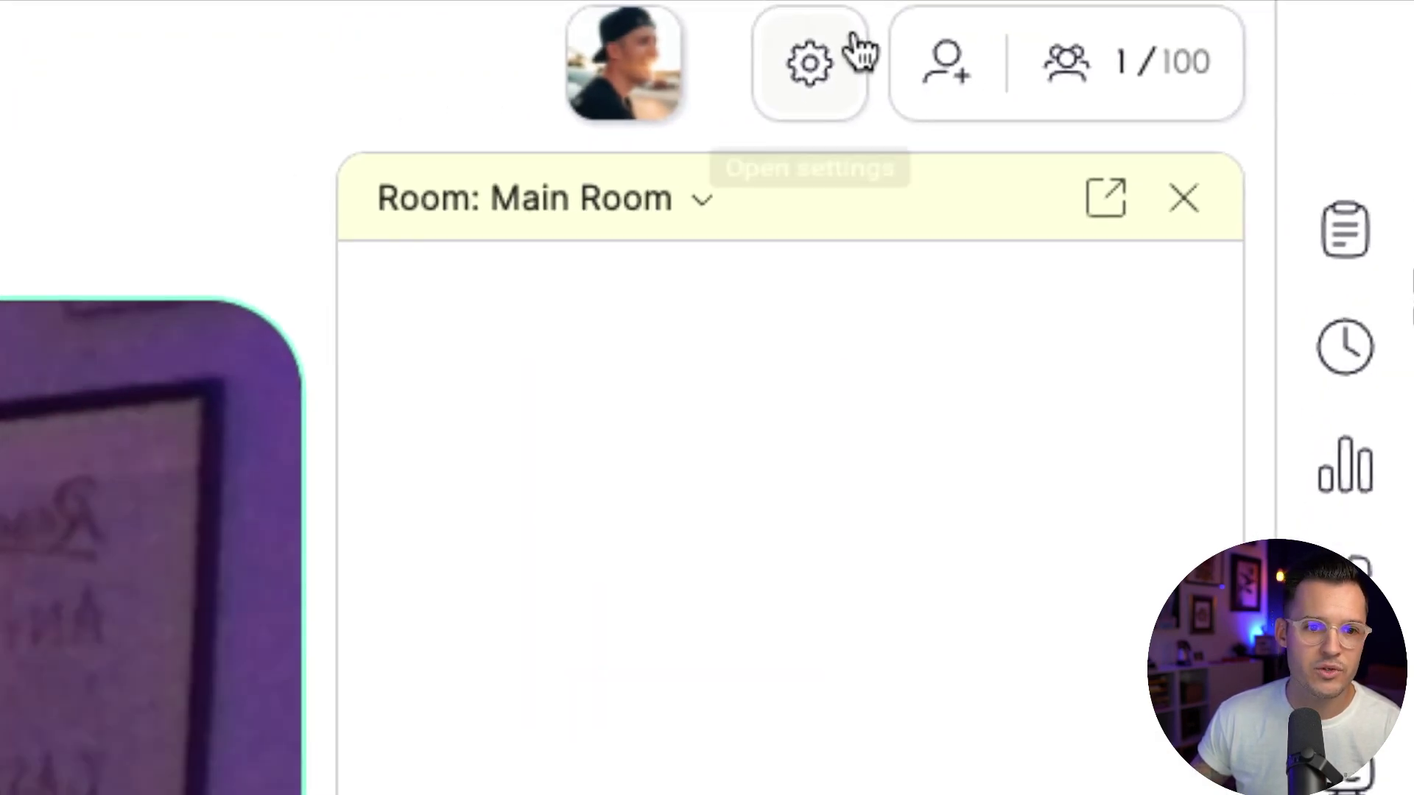
pyautogui.moveTo(464, 140)
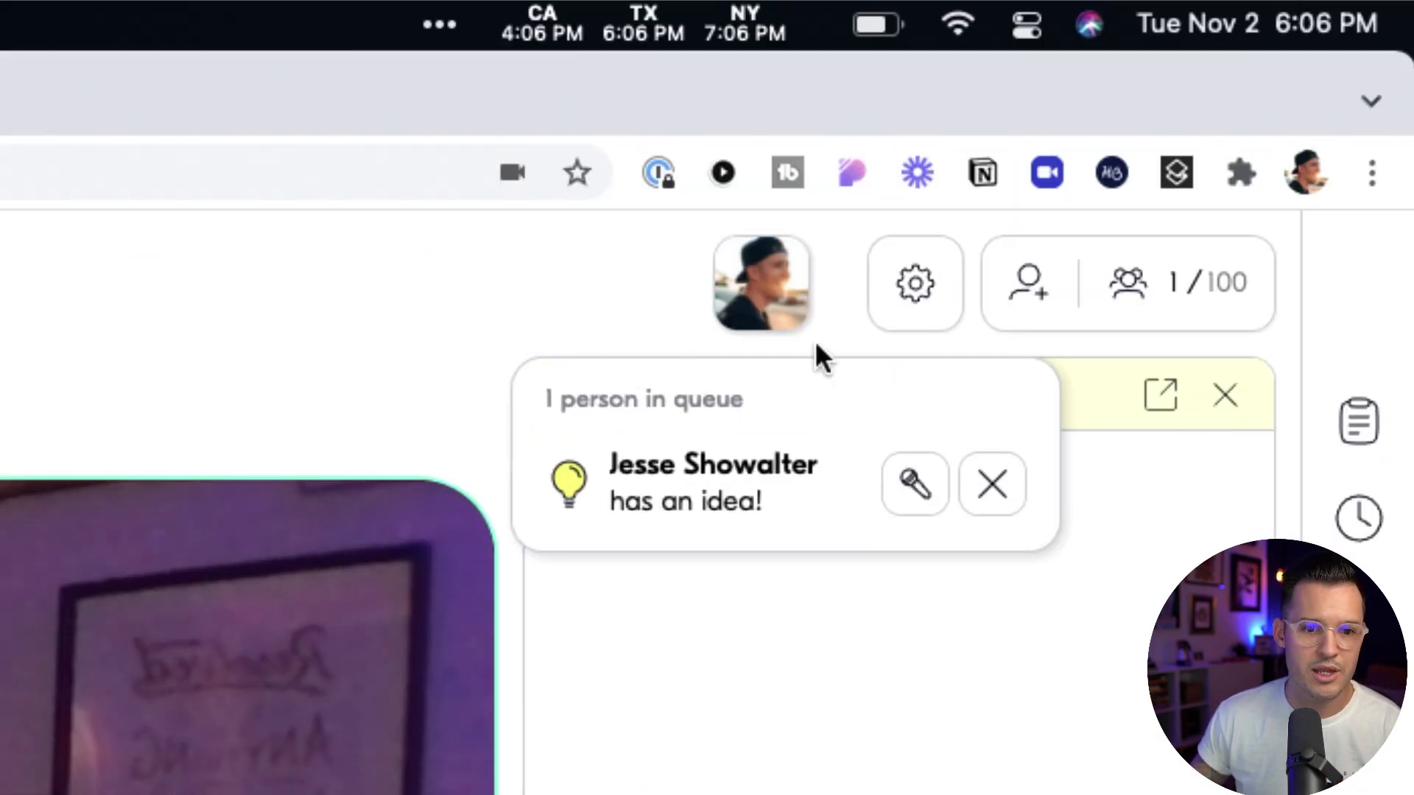
pyautogui.click(916, 486)
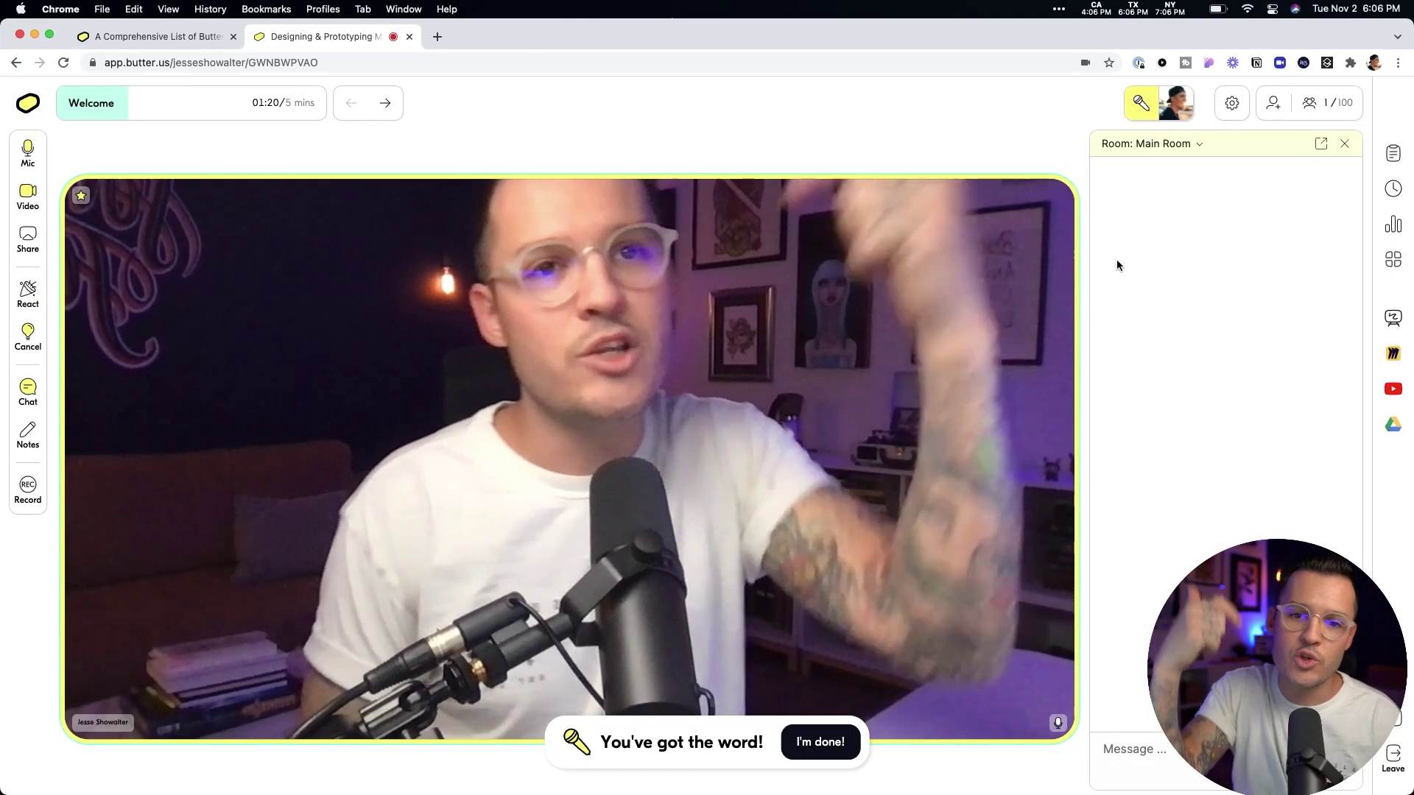
pyautogui.click(1182, 110)
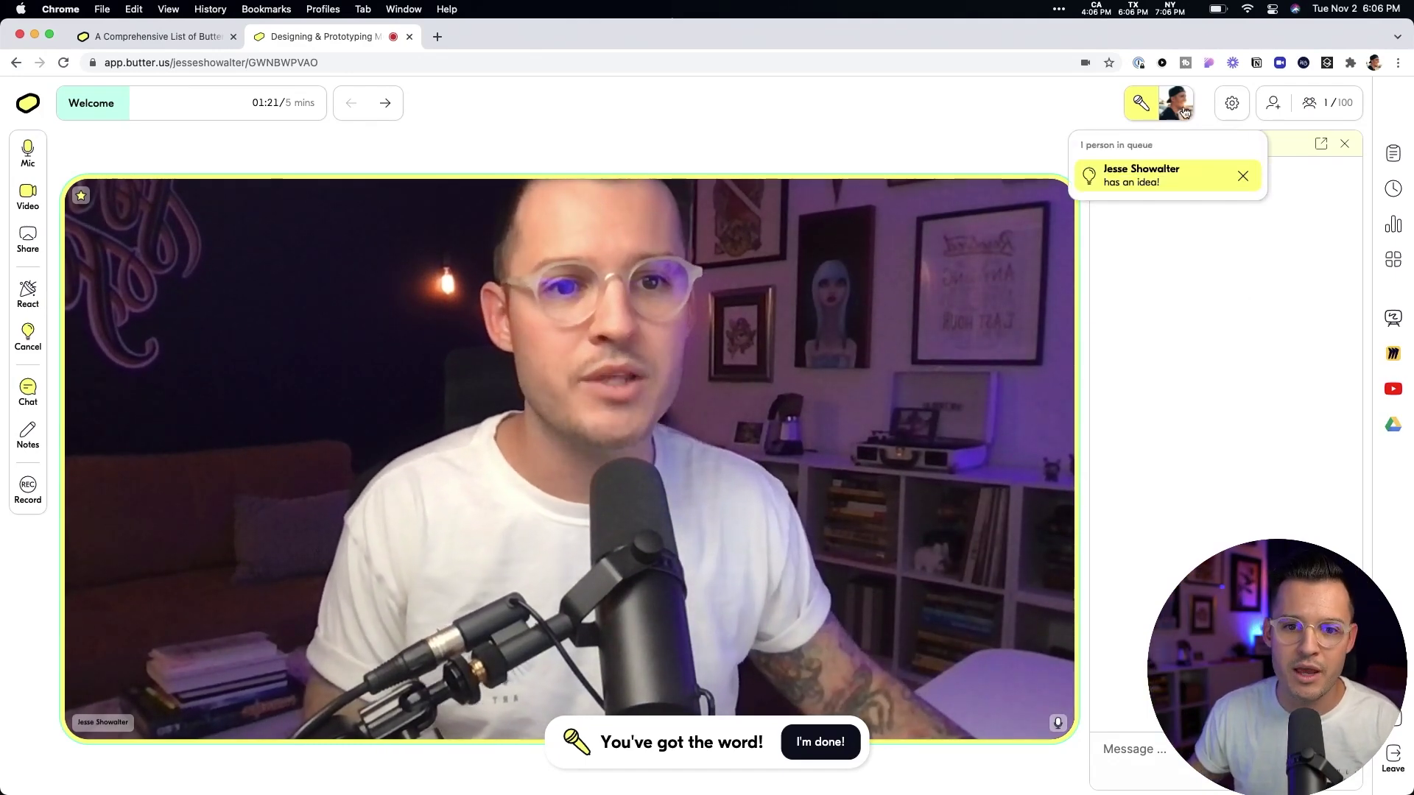
pyautogui.click(1243, 177)
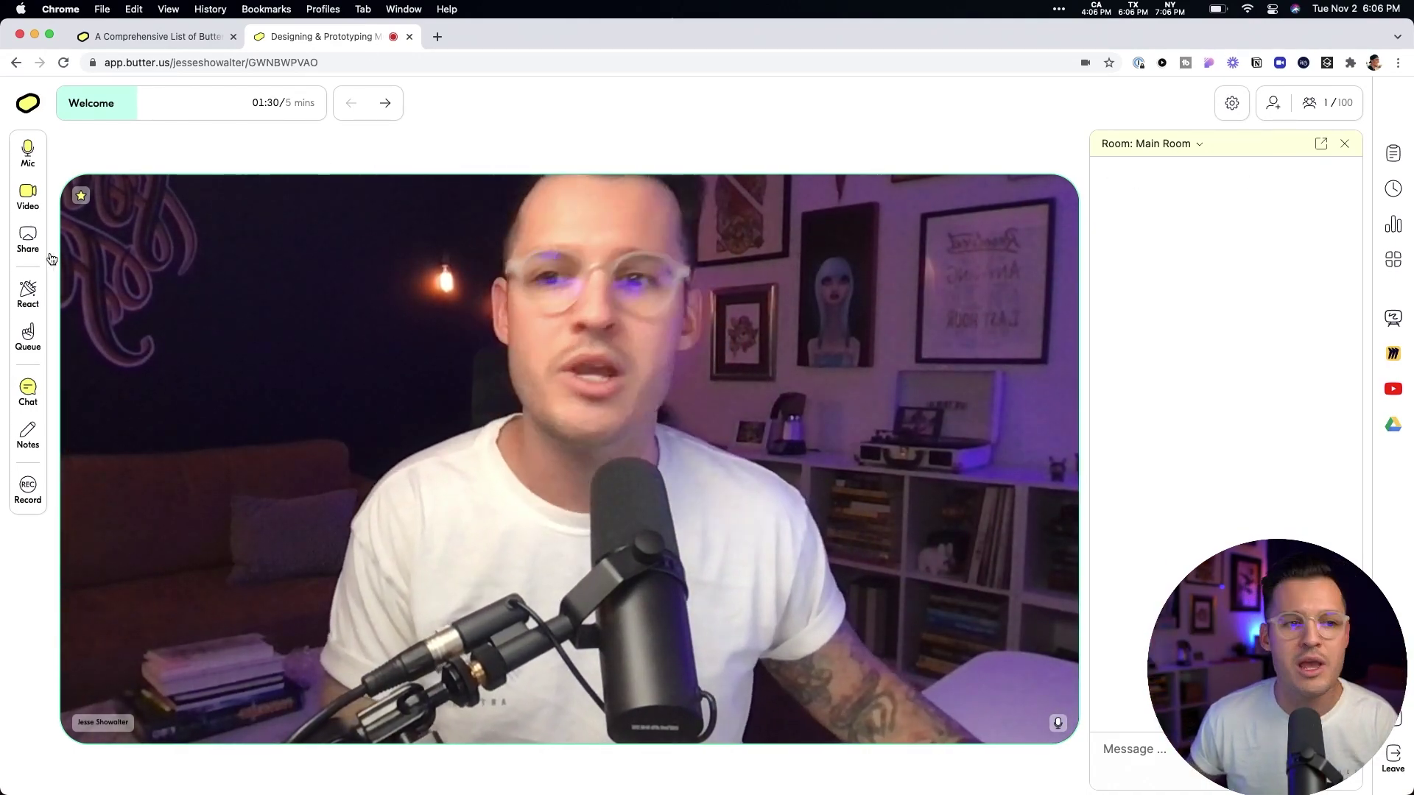
# Step: Switch to the soundboard and send an I agree reaction
pyautogui.moveTo(33, 297)
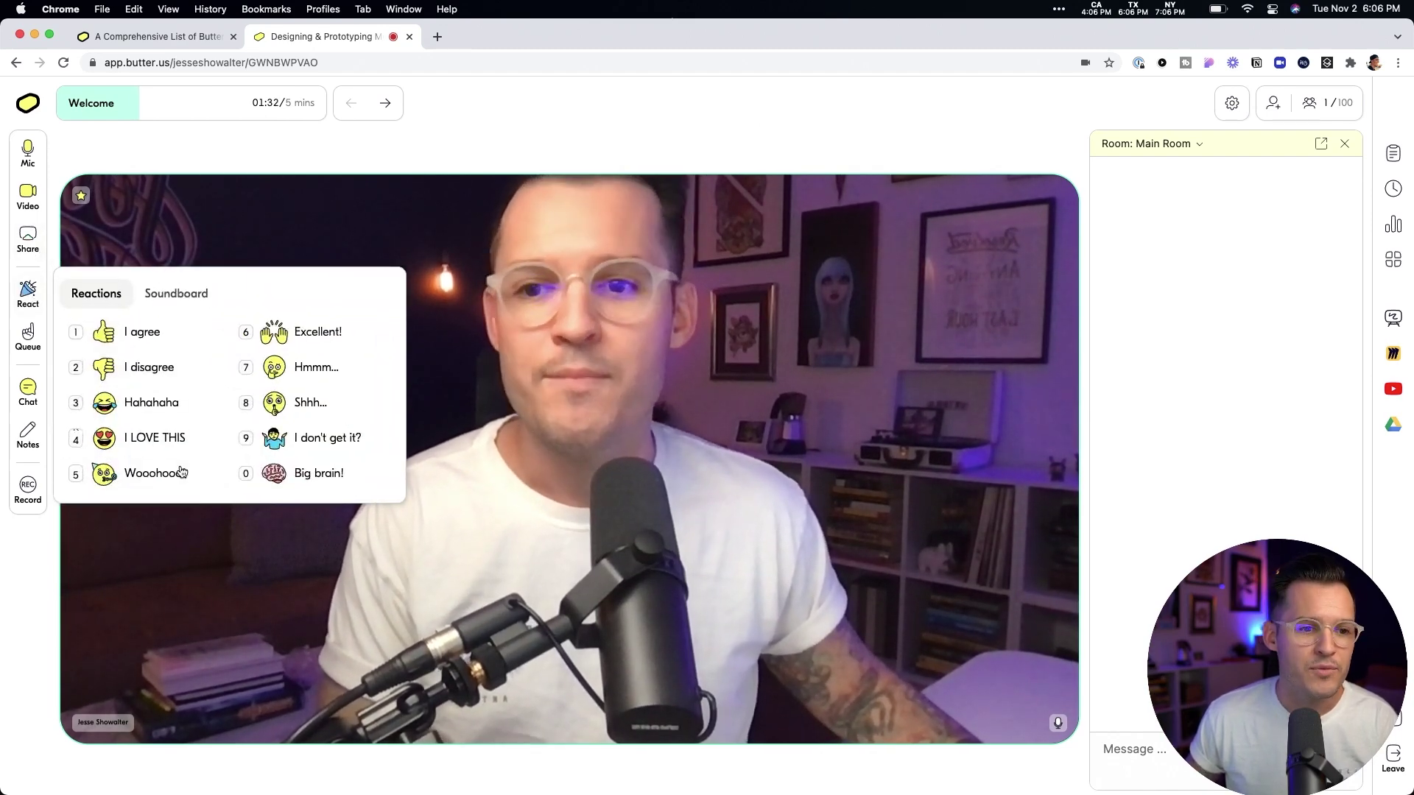
pyautogui.click(176, 295)
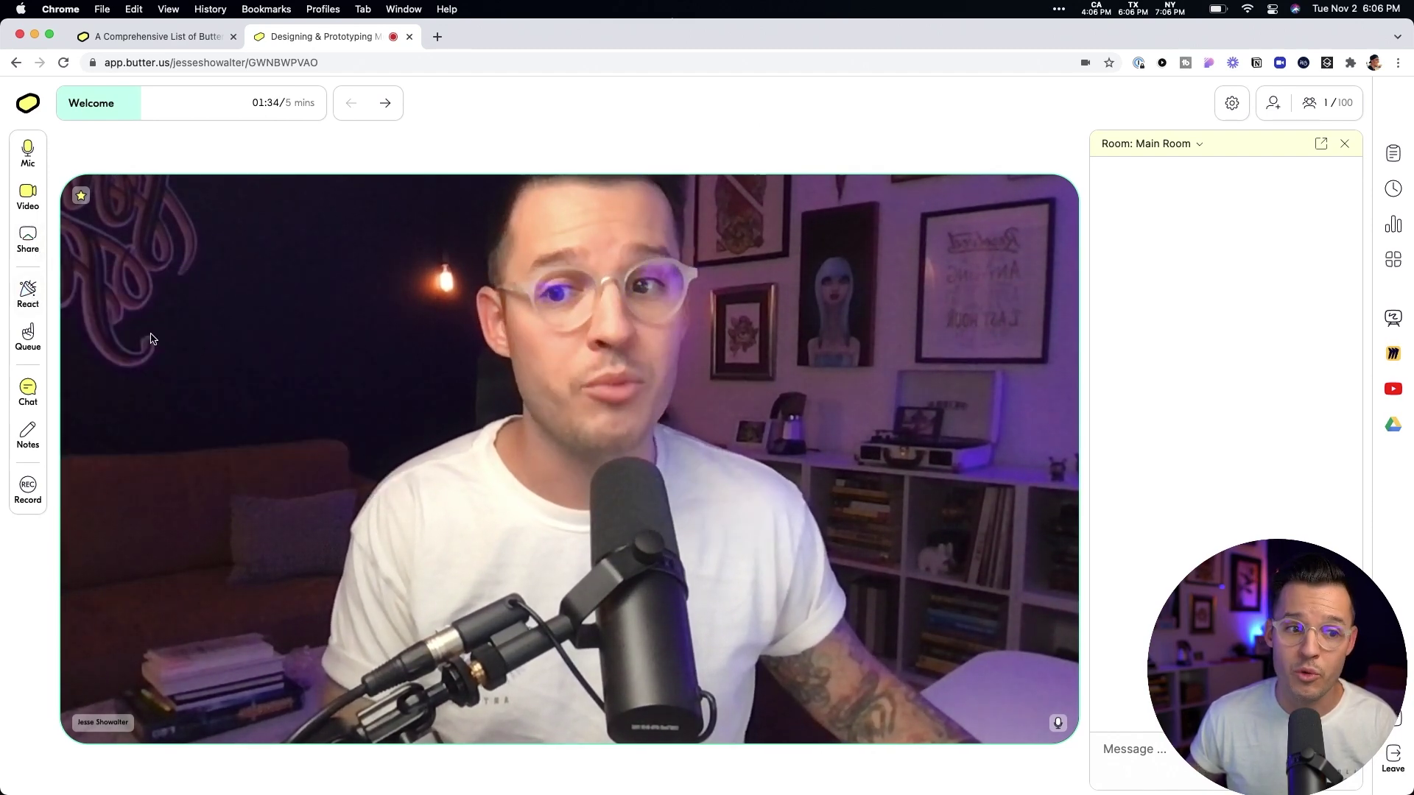
pyautogui.moveTo(30, 295)
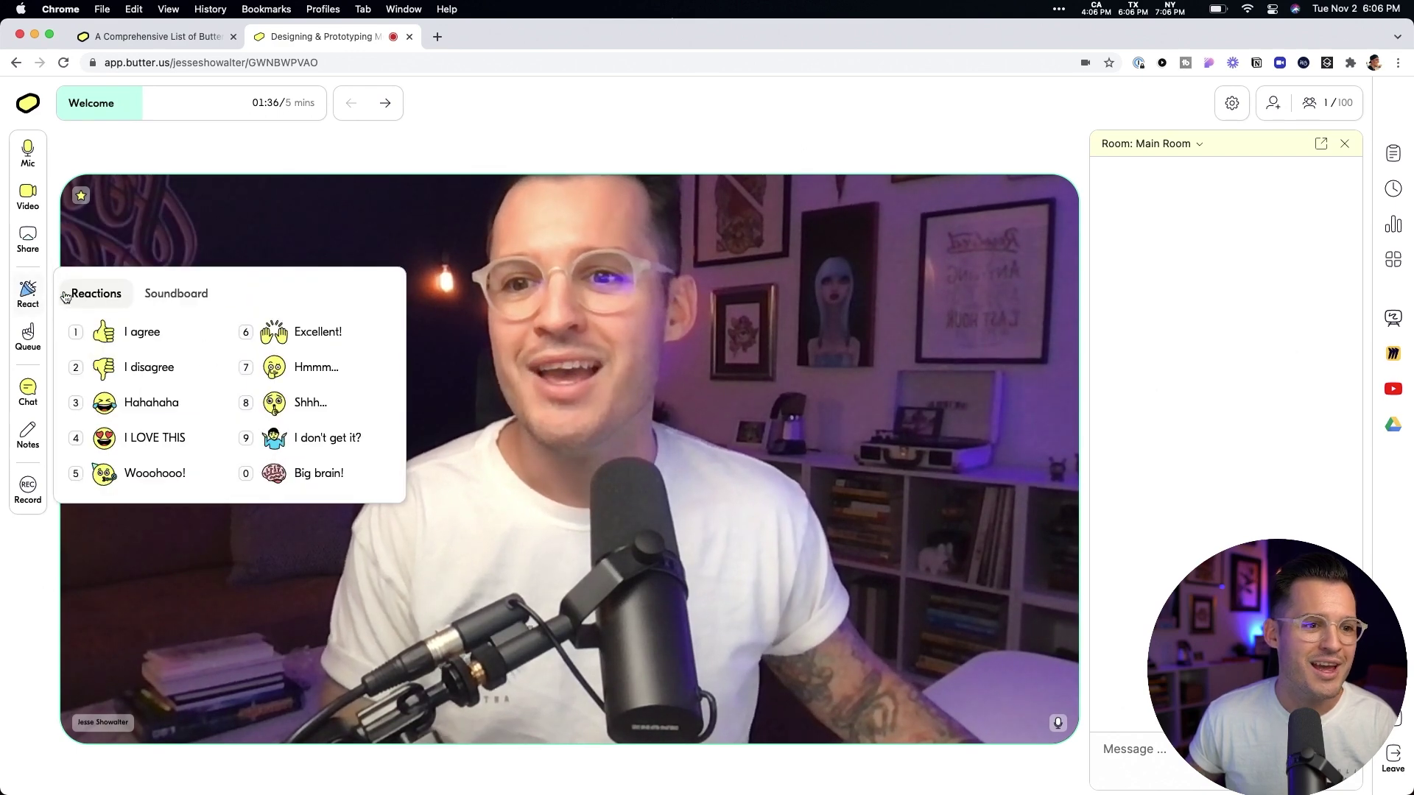
pyautogui.click(140, 335)
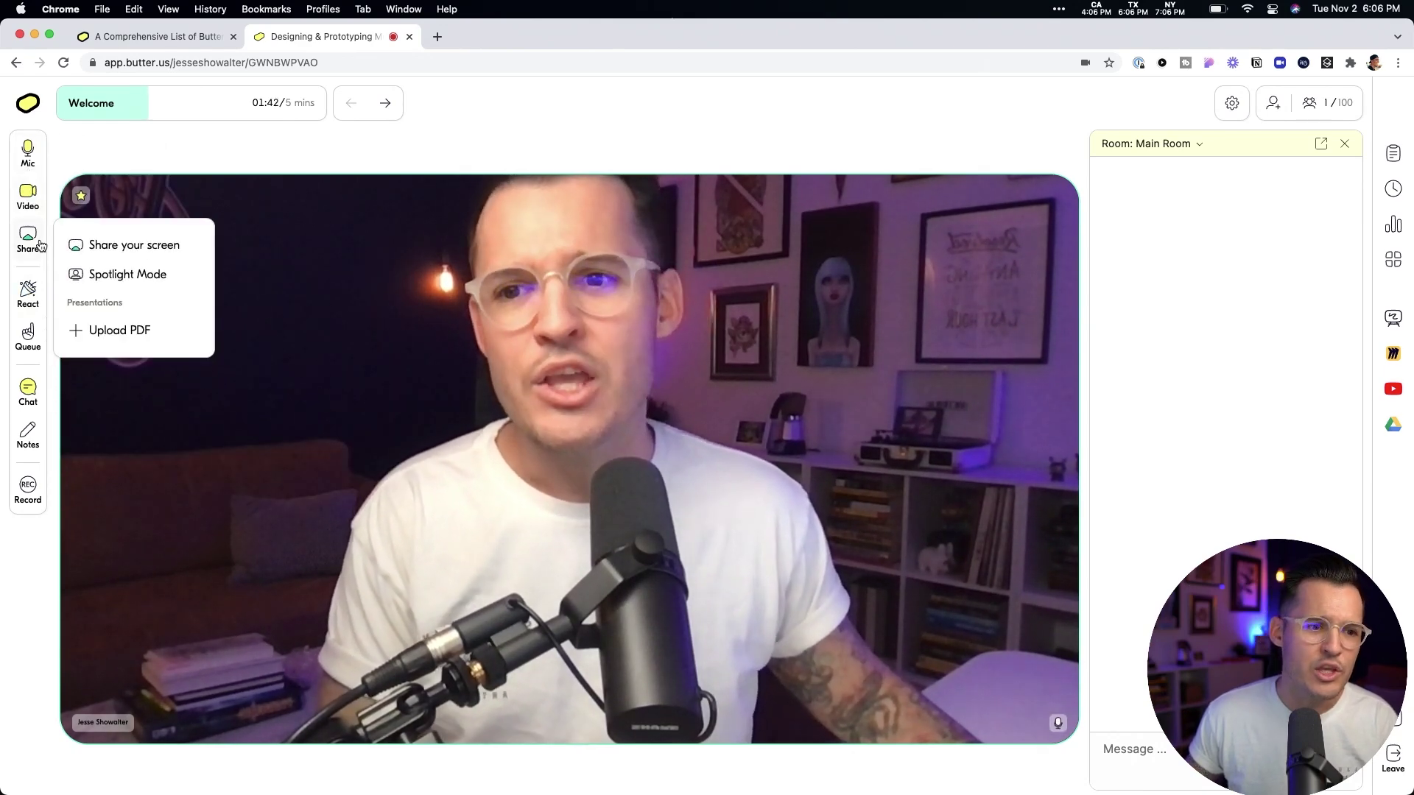
# Step: Spotlight yourself, update the spotlight, then end it to restore the full video
pyautogui.click(153, 277)
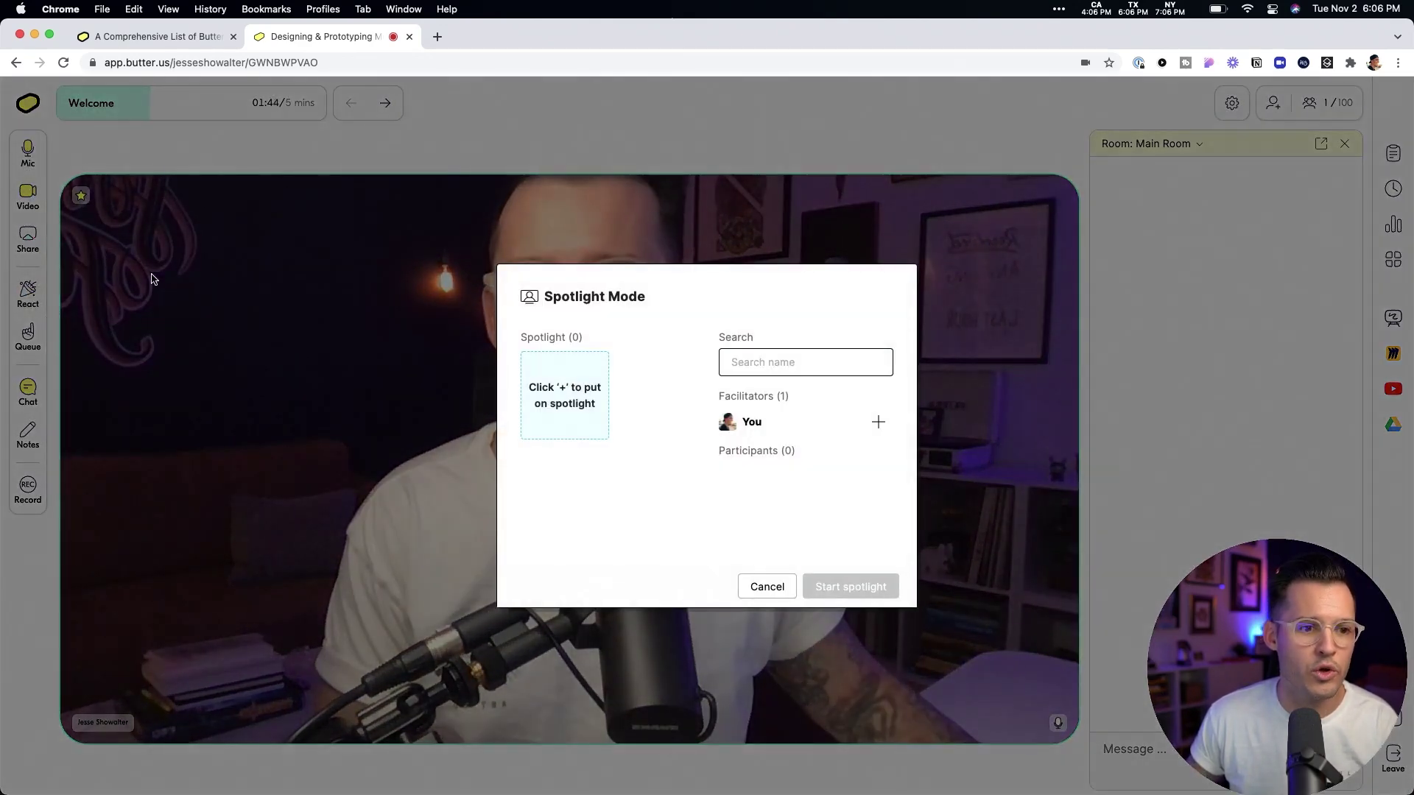
pyautogui.click(871, 423)
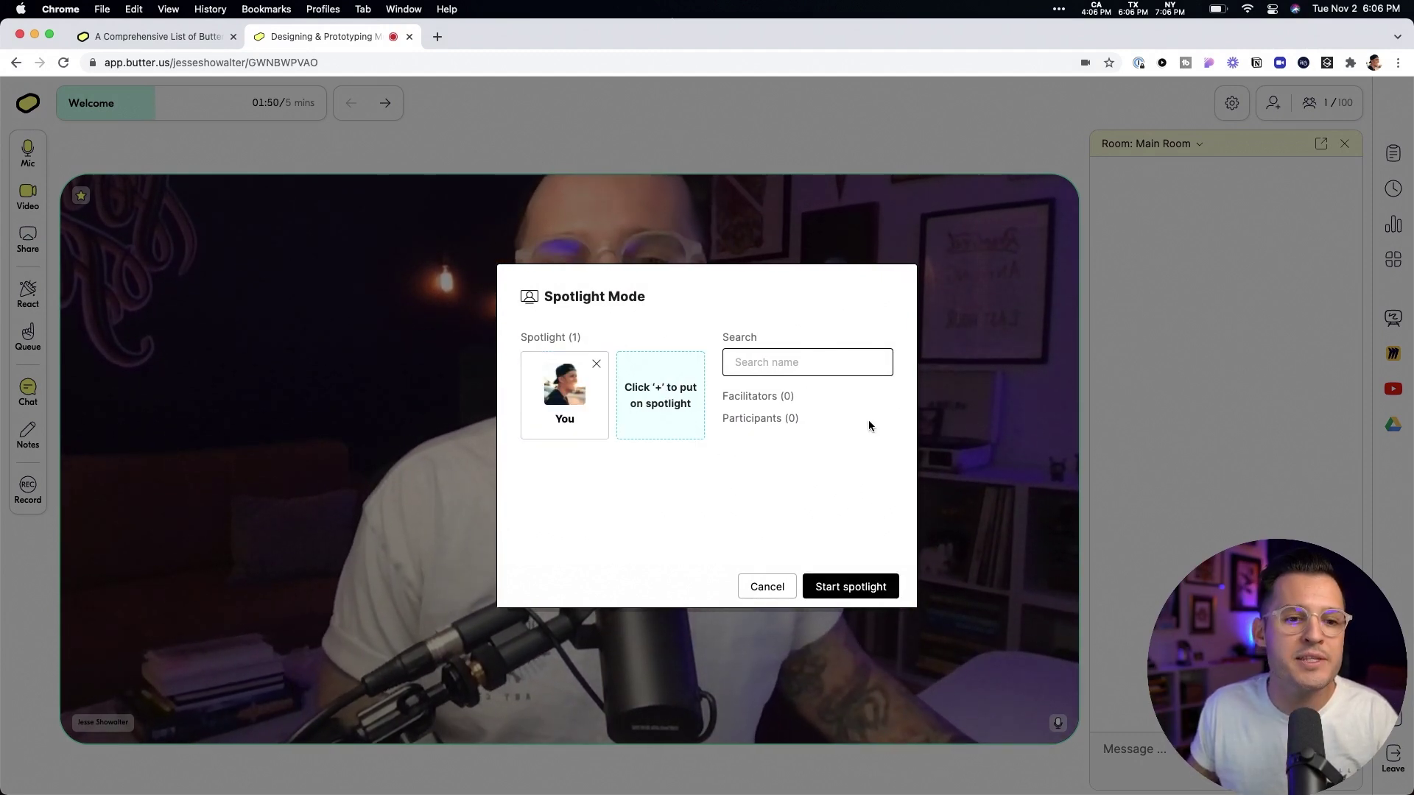
pyautogui.click(847, 586)
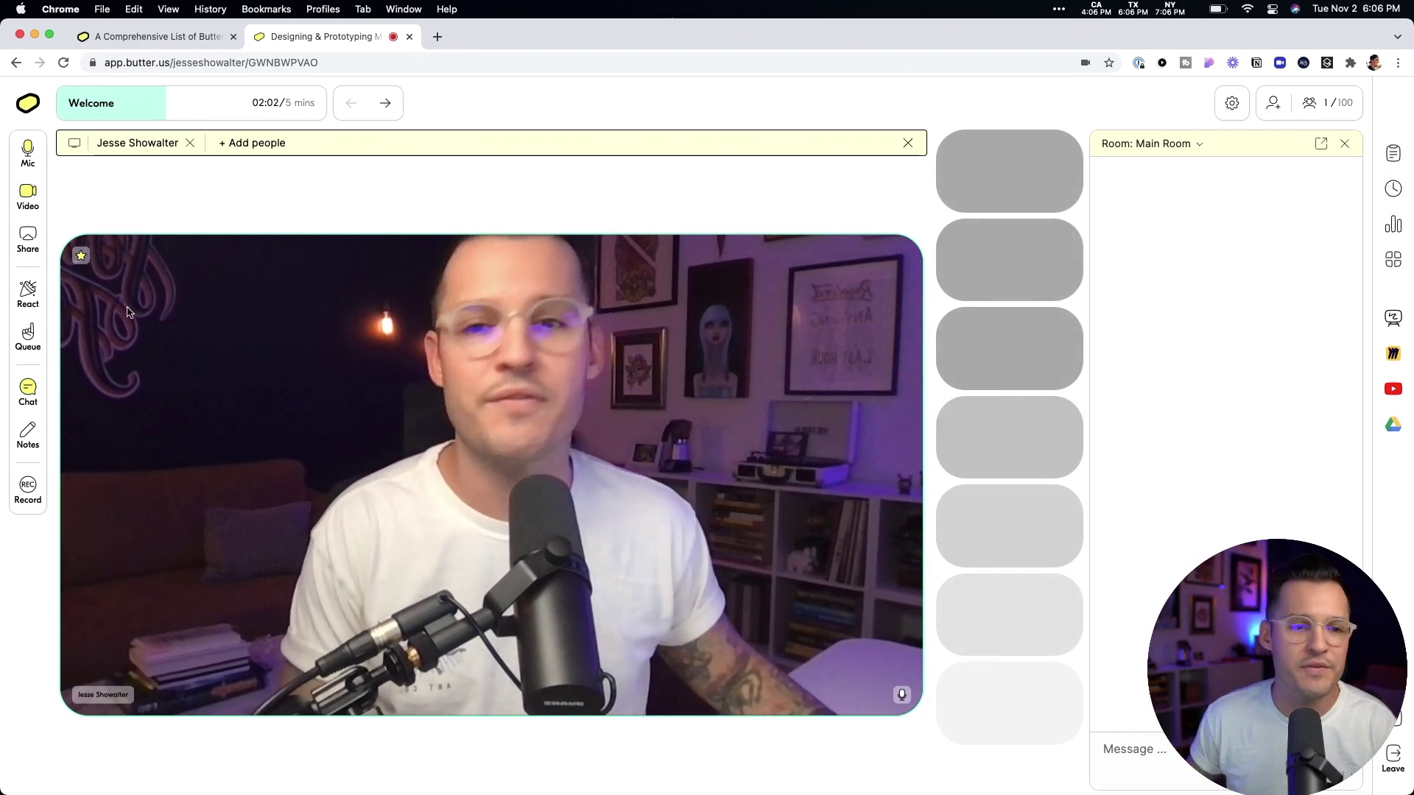
pyautogui.click(256, 144)
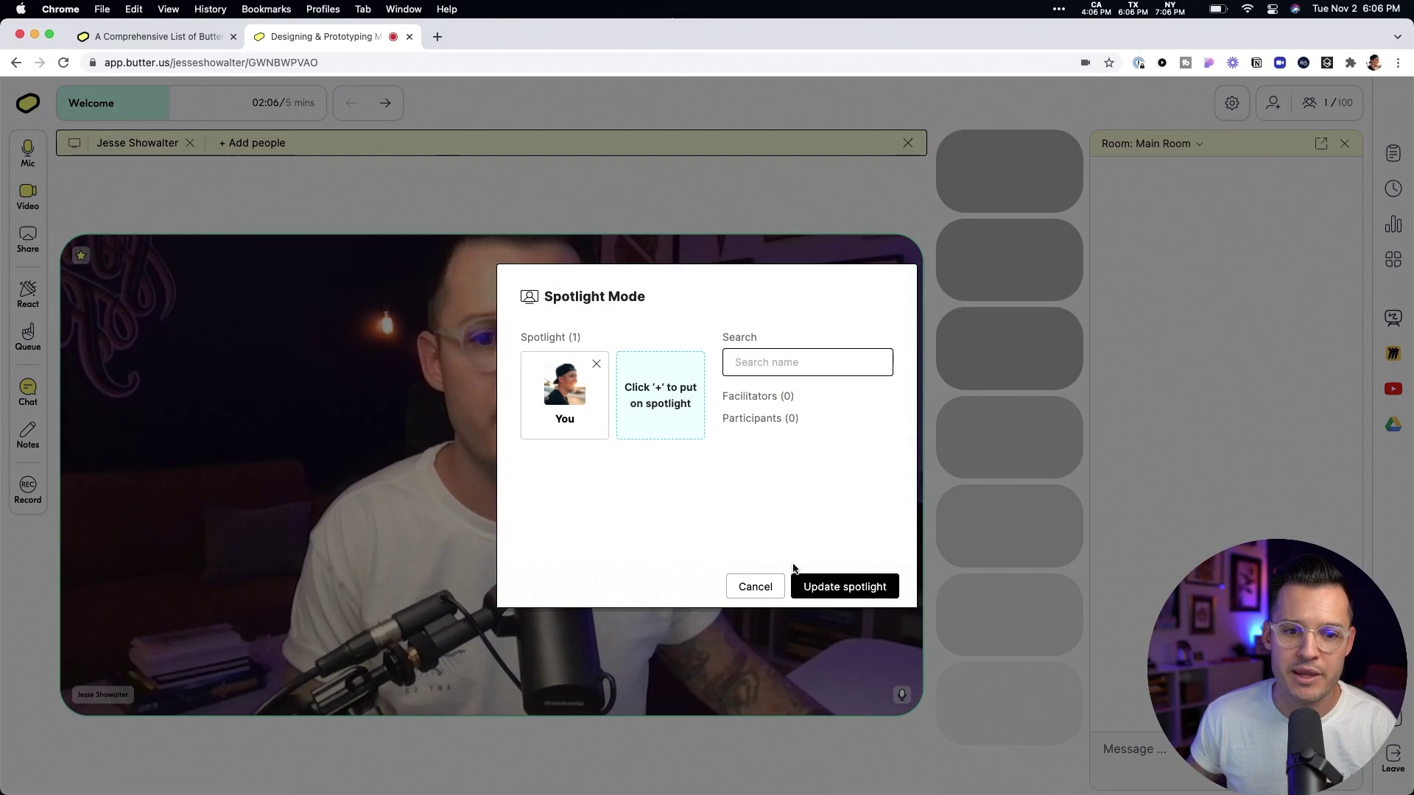
pyautogui.click(820, 589)
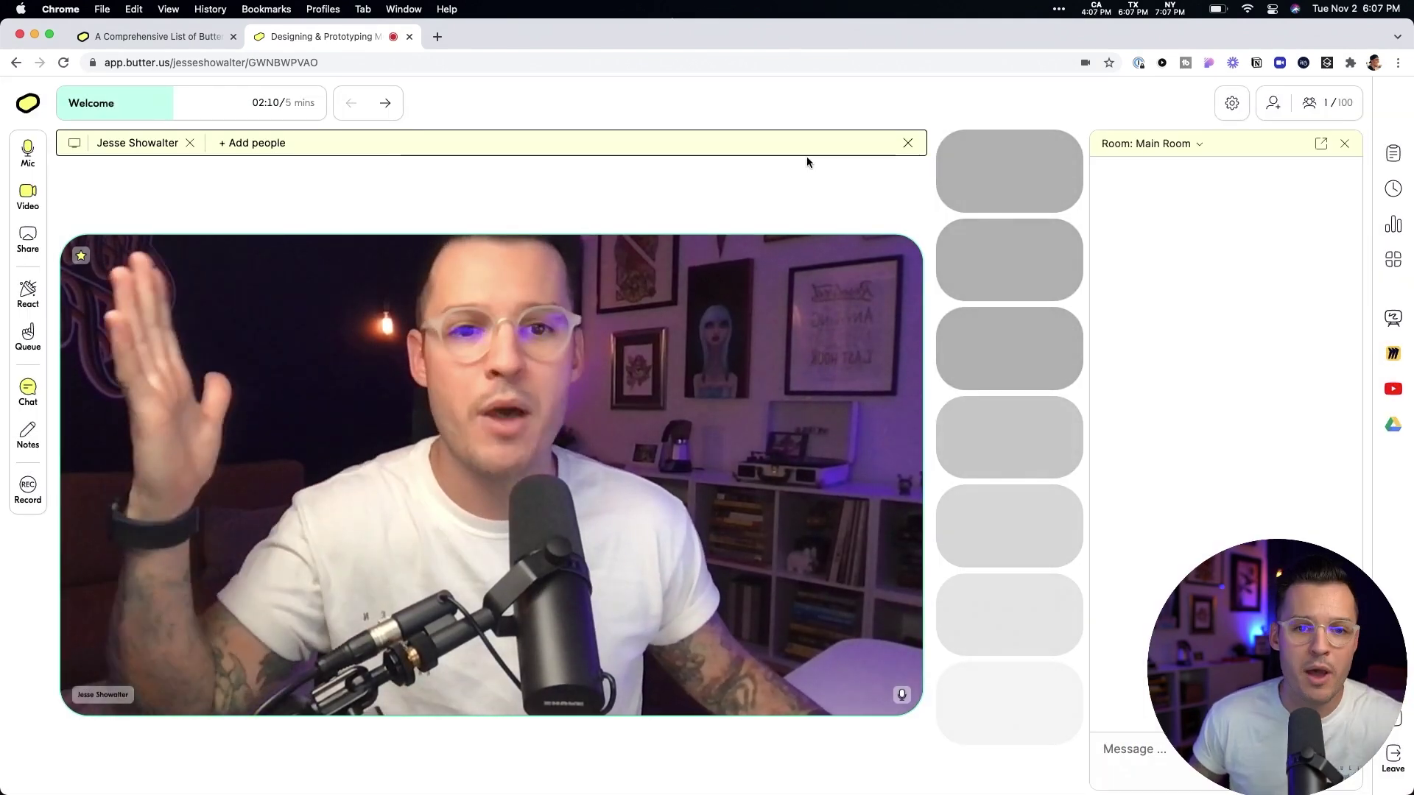
pyautogui.click(909, 141)
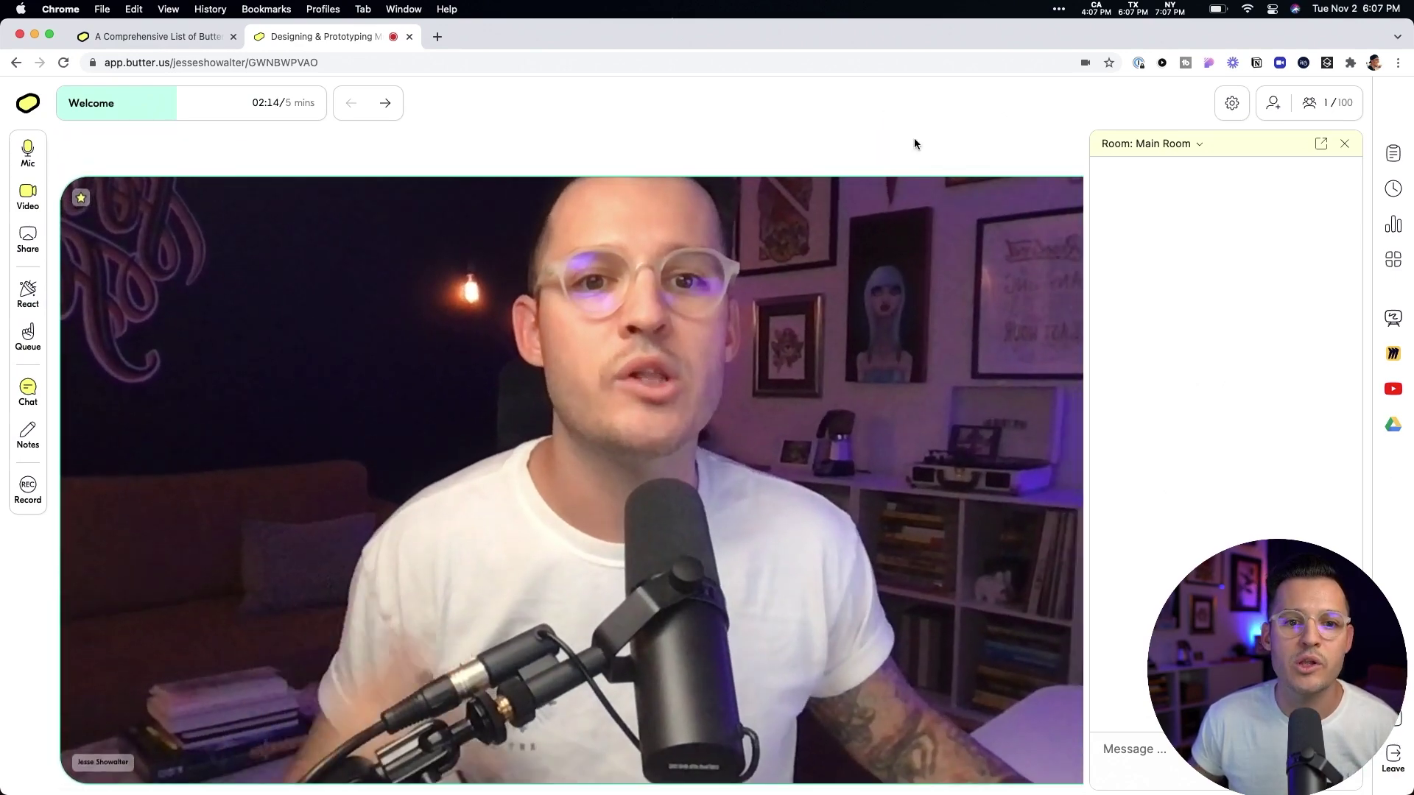